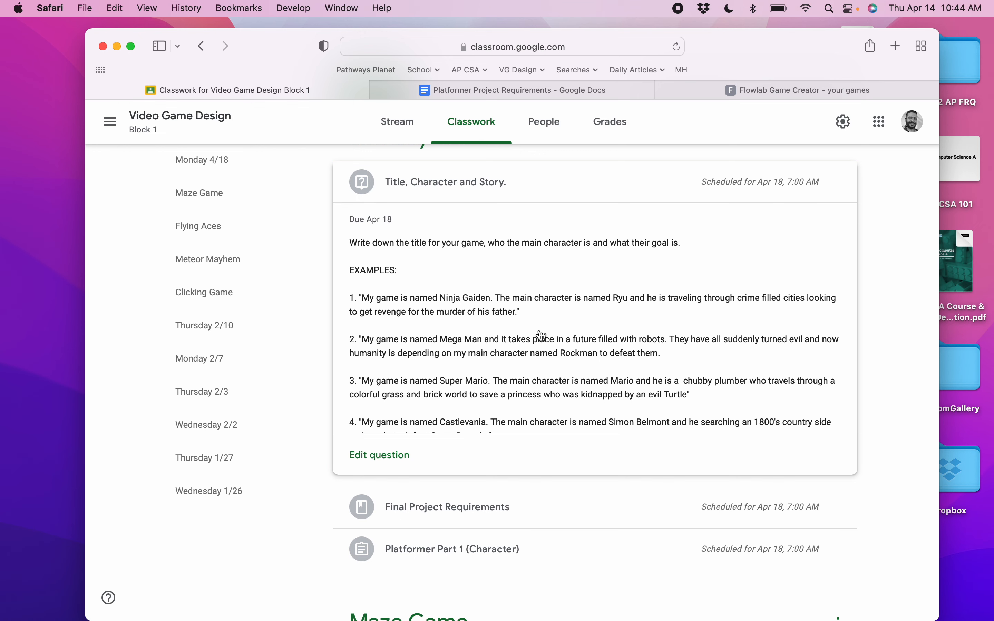
Review the Title, Character and Story assignment and the Platformer Project Requirements document.
scroll(541, 335, down, 10)
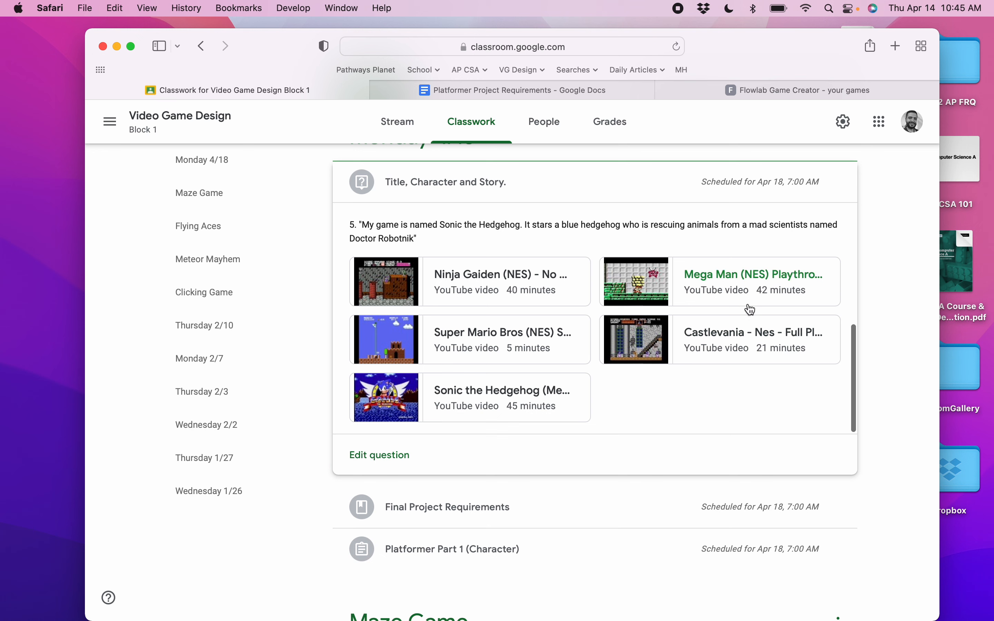
scroll(577, 291, up, 2)
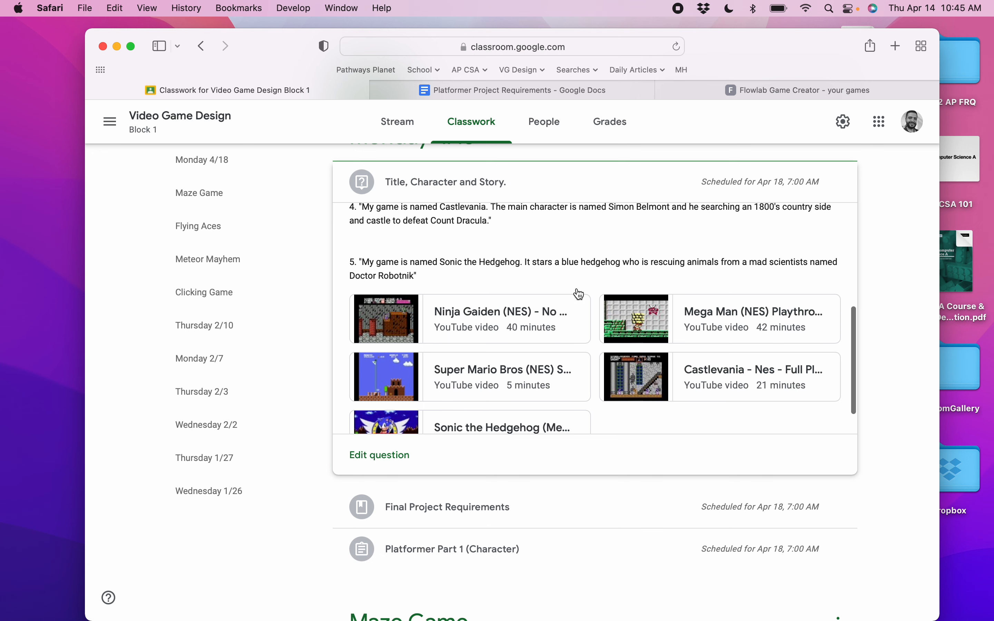
scroll(578, 294, down, 1)
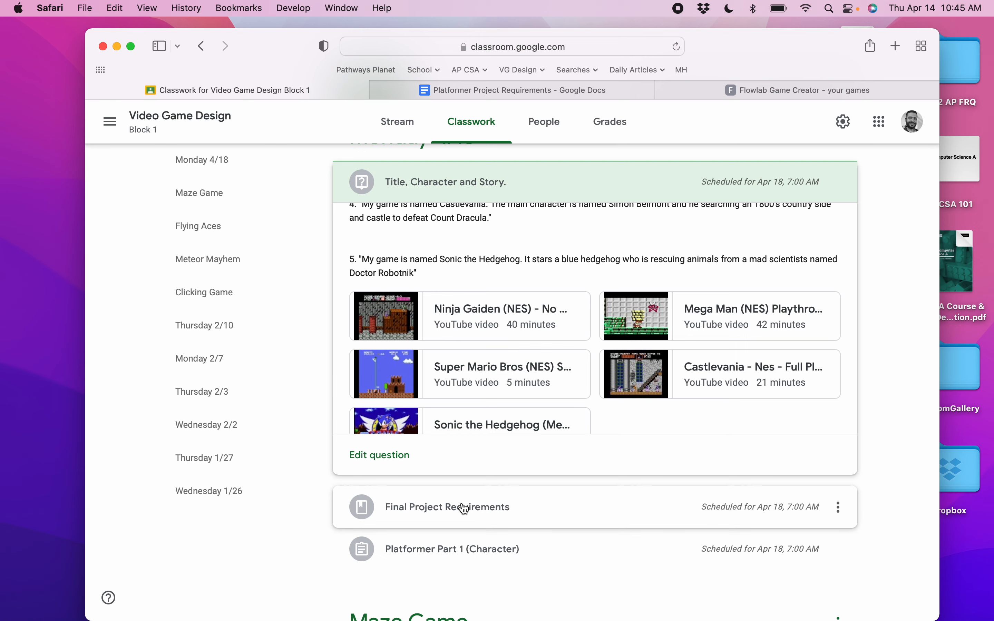
click(462, 508)
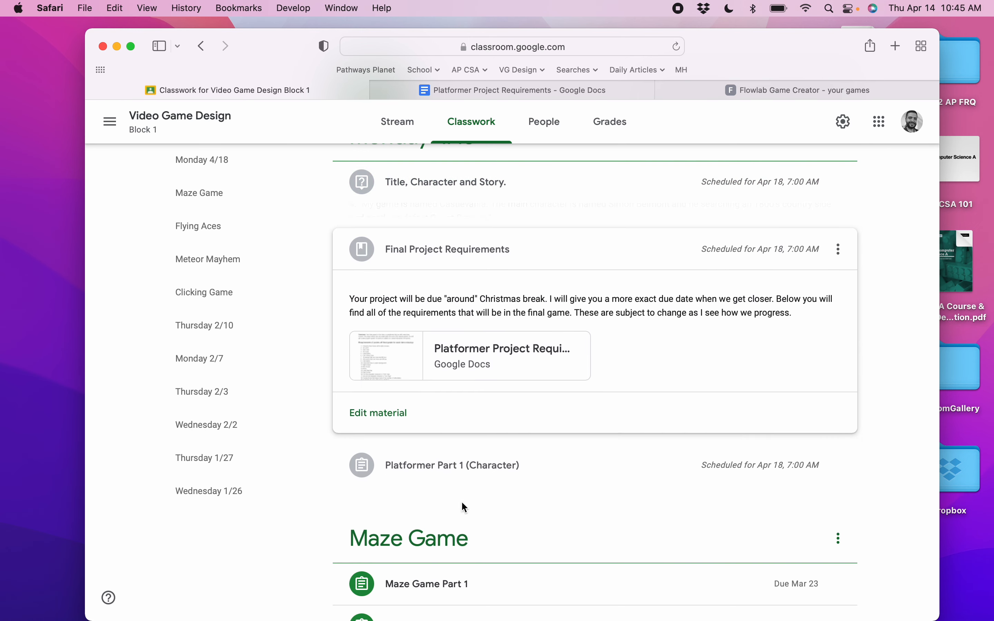
click(542, 91)
scroll(508, 392, down, 4)
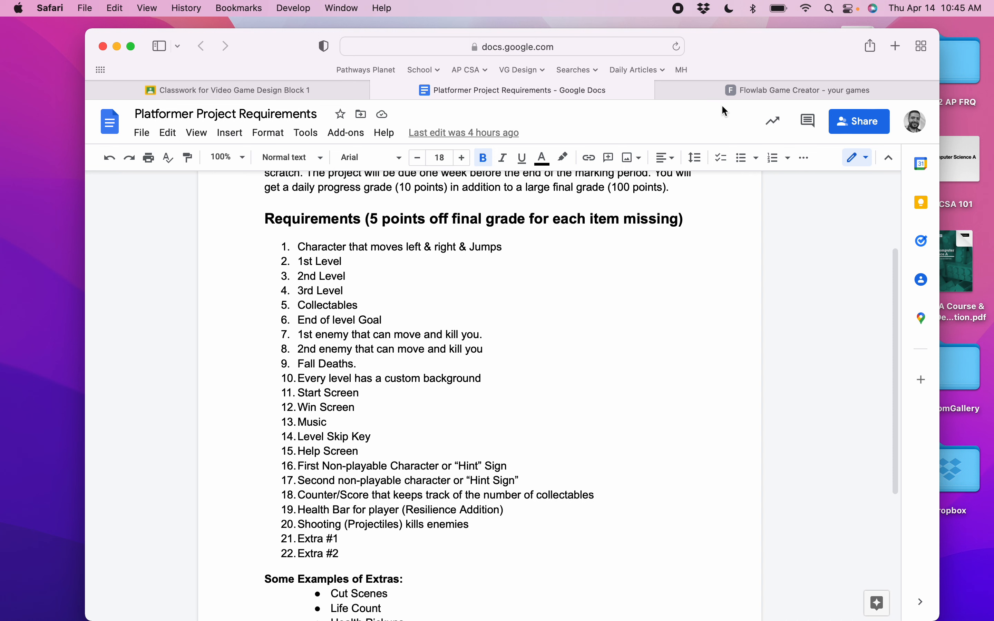
Create a new Flowlab game starting from an empty project.
click(758, 90)
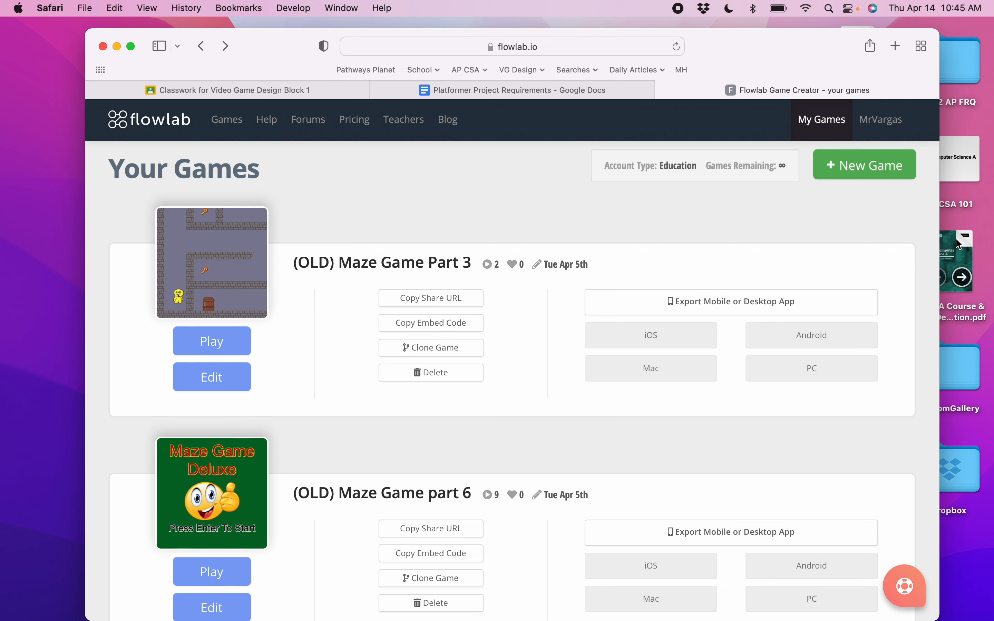
click(850, 171)
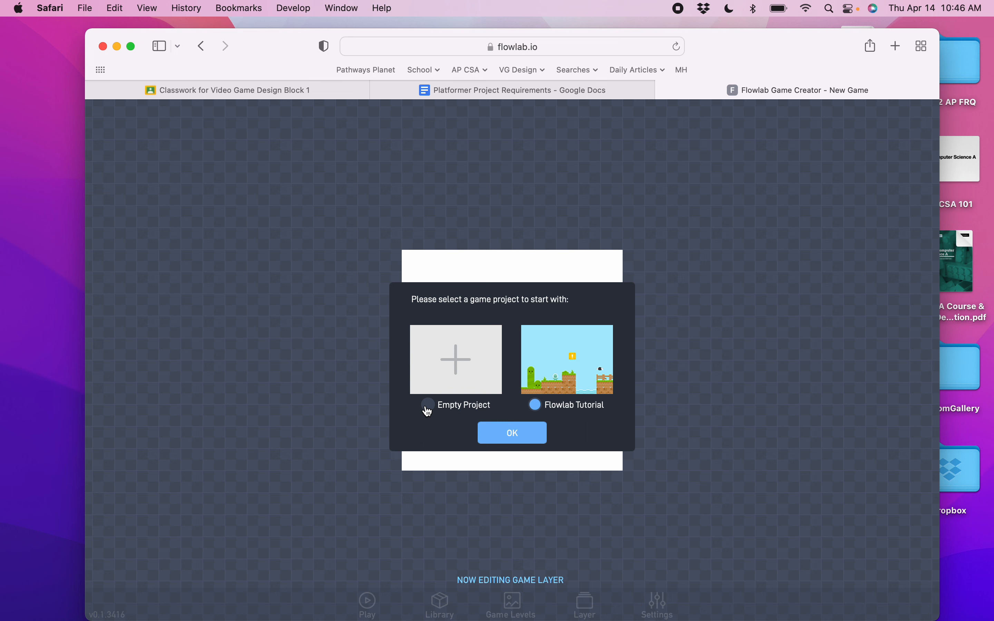
click(428, 407)
click(506, 435)
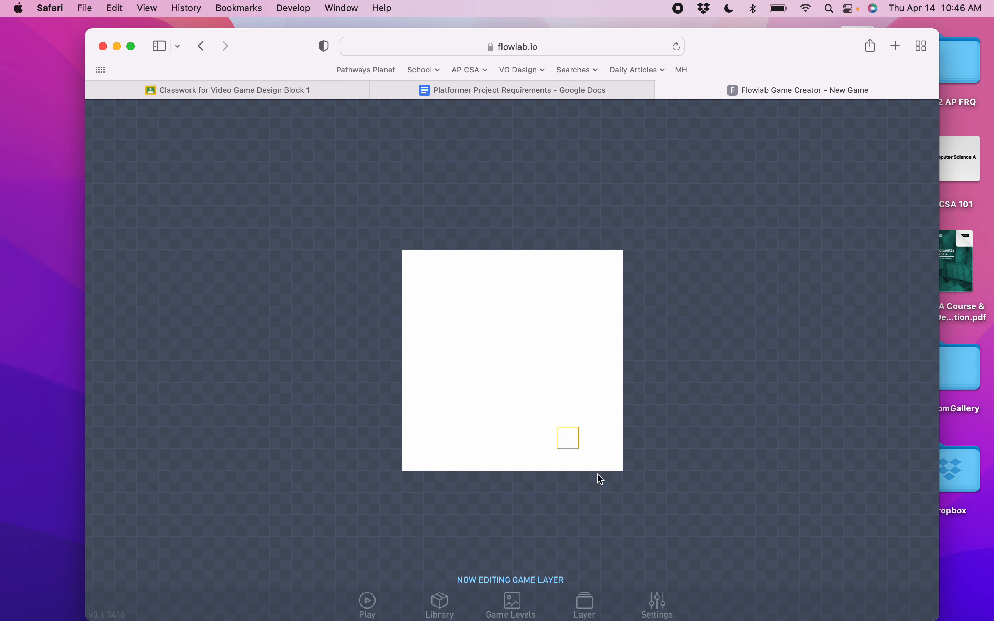
Name the game The Abyss and set the level width to 20 and height to 15.
click(657, 602)
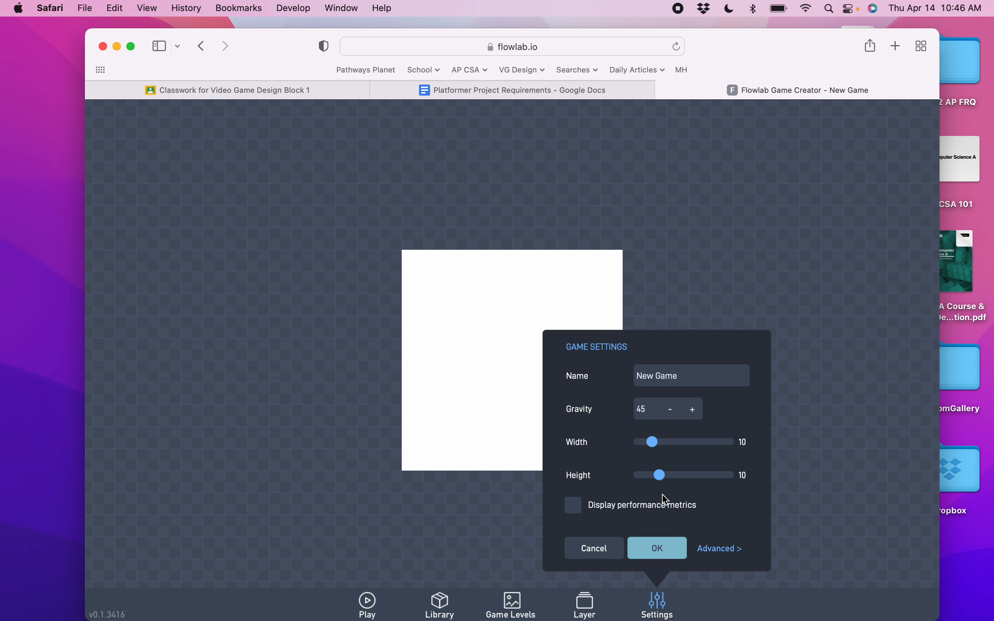
drag(694, 375, 543, 369)
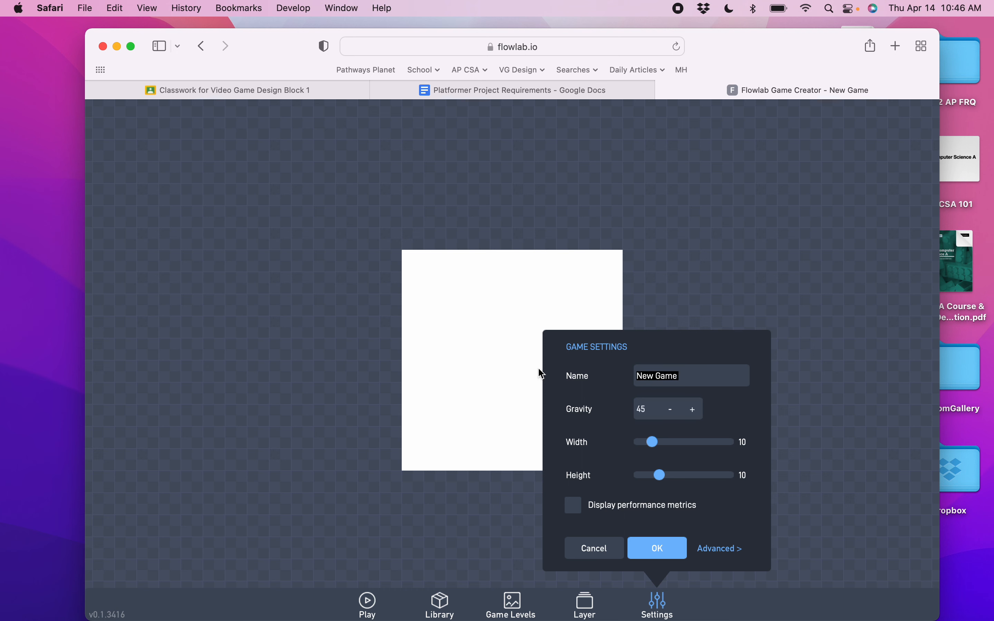
text(The Abyss)
drag(653, 443, 682, 484)
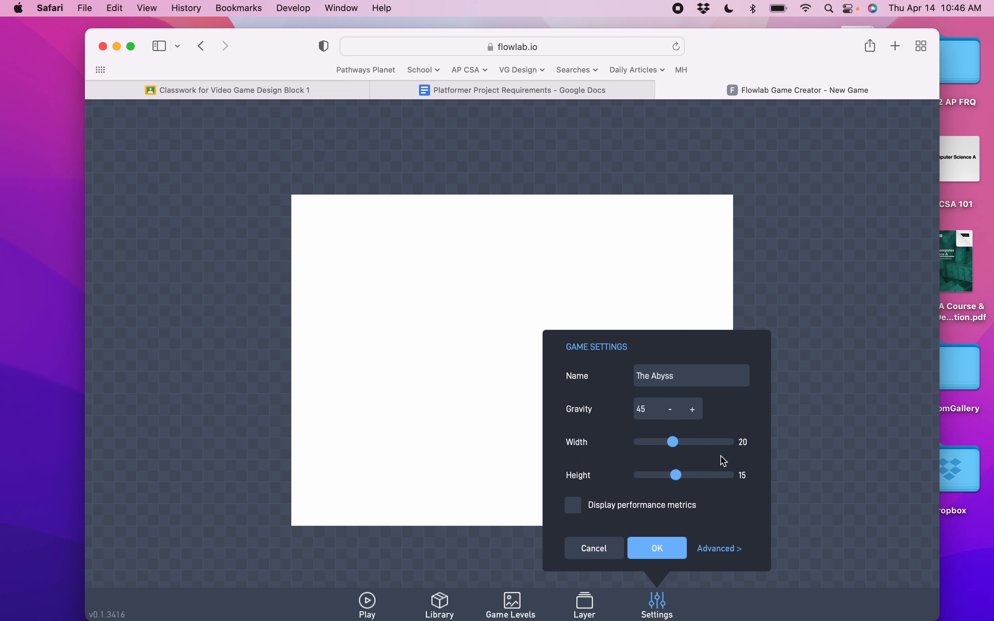
click(674, 549)
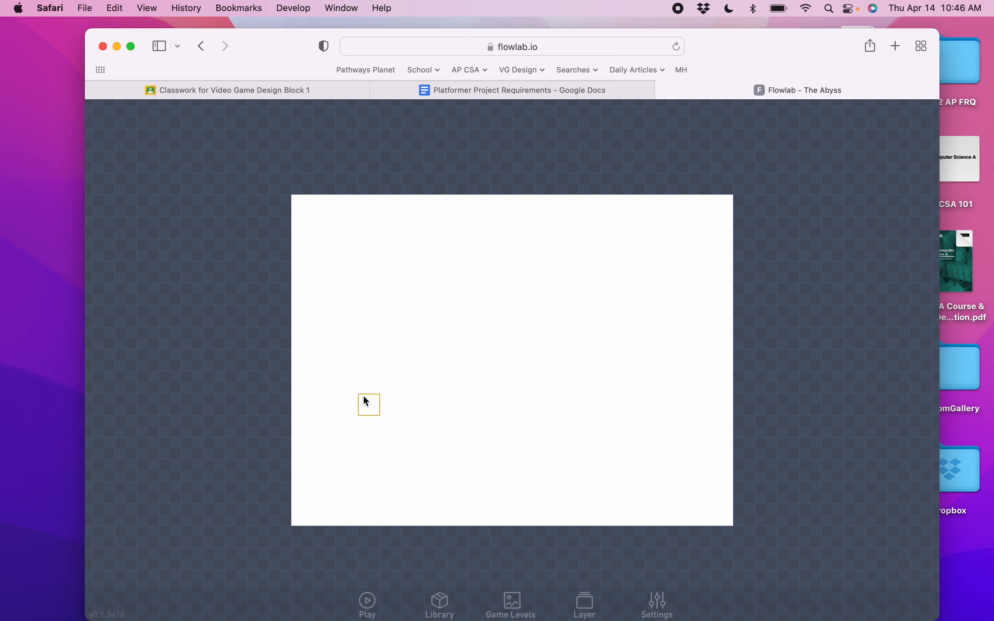
Place a new object in the level and set its type to Player.
click(363, 396)
click(338, 406)
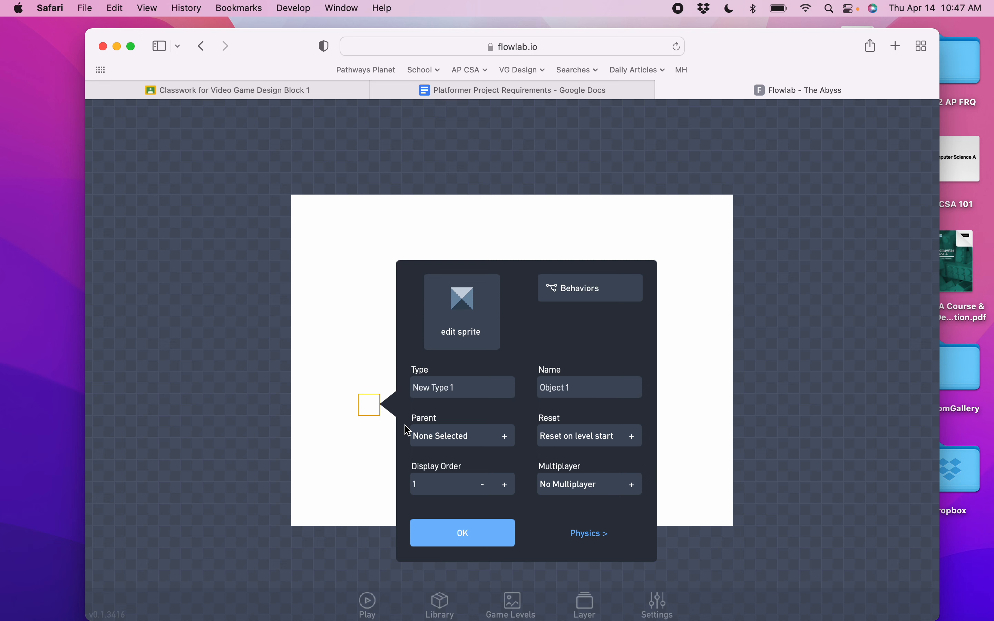
drag(472, 385, 414, 385)
text(Player)
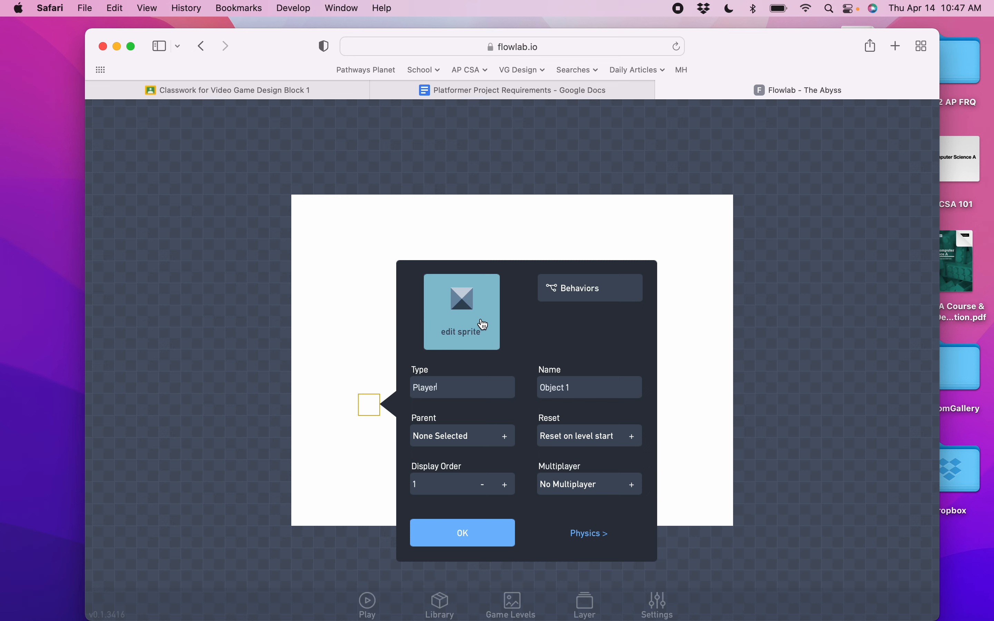
Open the object's sprite editor and resize the canvas to 2 wide by 4 high, 64 x 128 pixels.
click(466, 309)
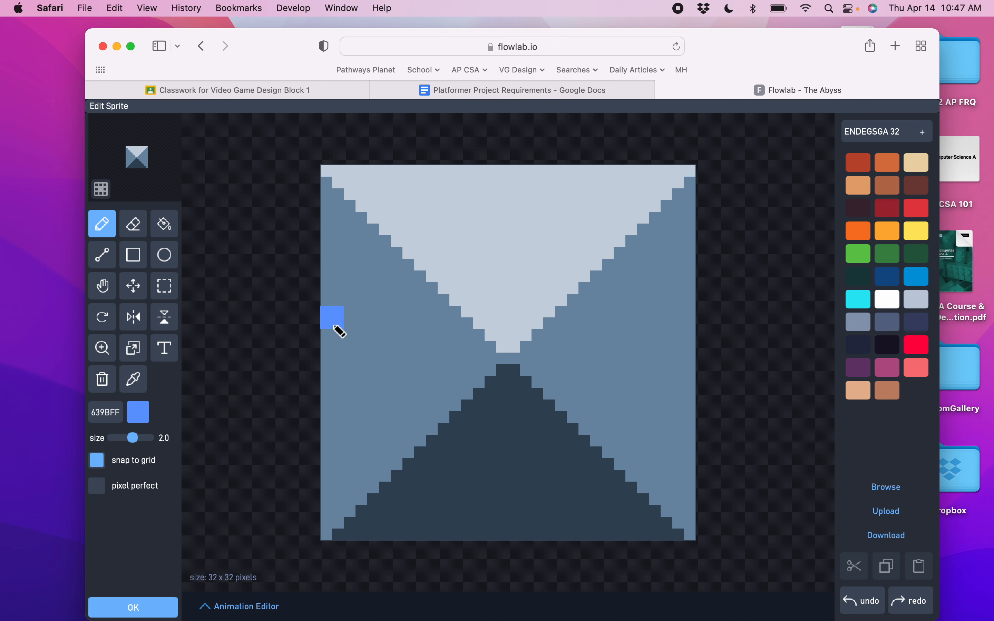
click(137, 352)
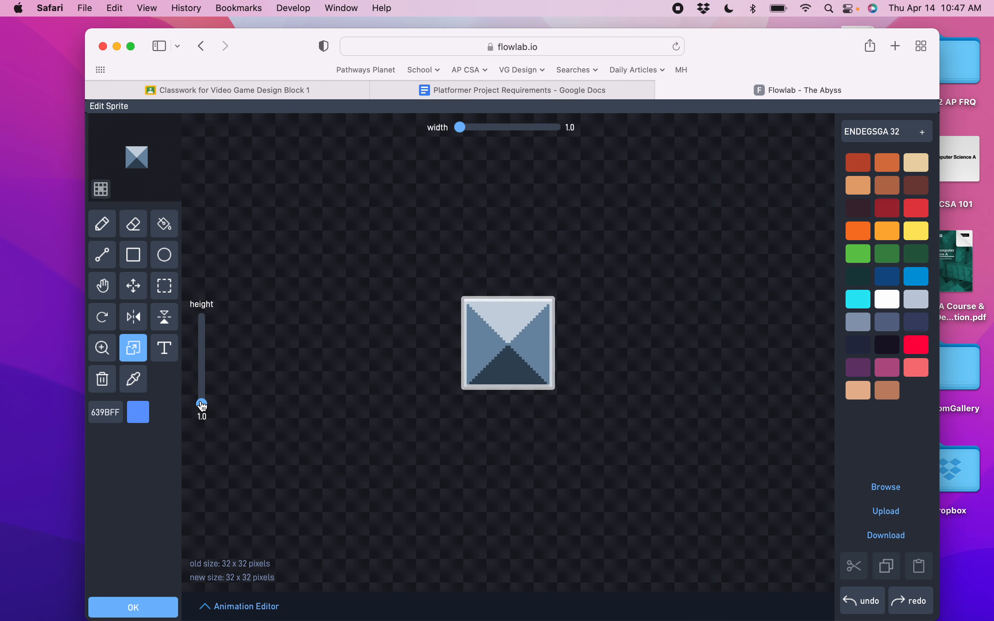
drag(203, 406, 202, 402)
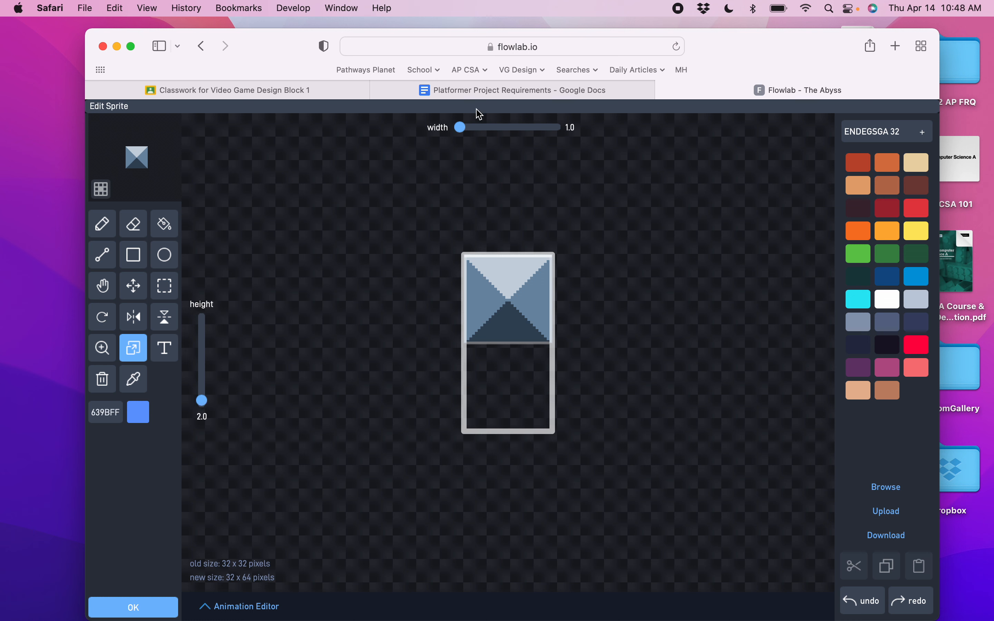
drag(460, 128, 463, 128)
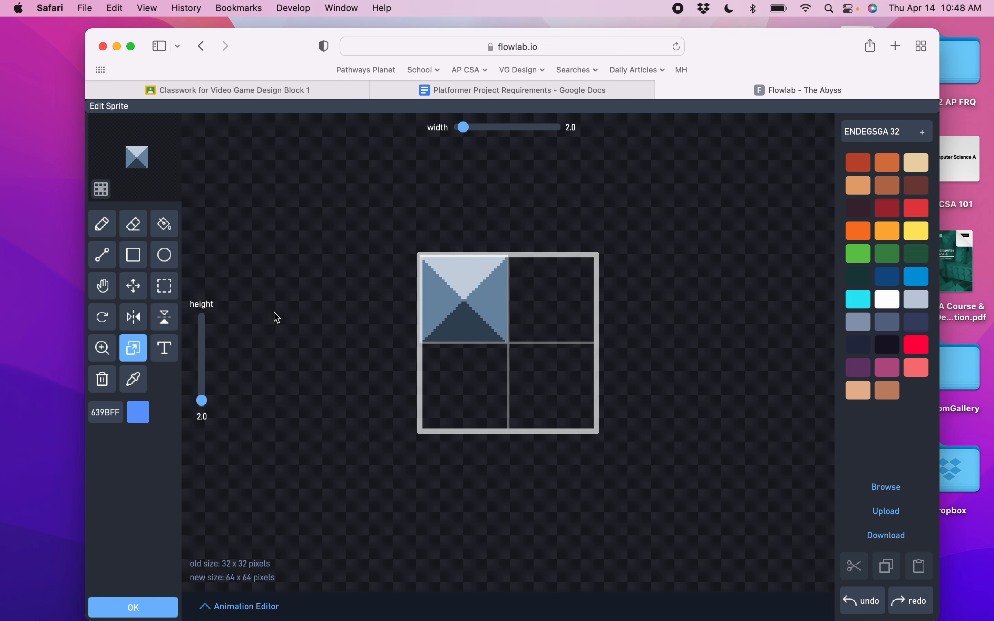
drag(206, 405, 203, 395)
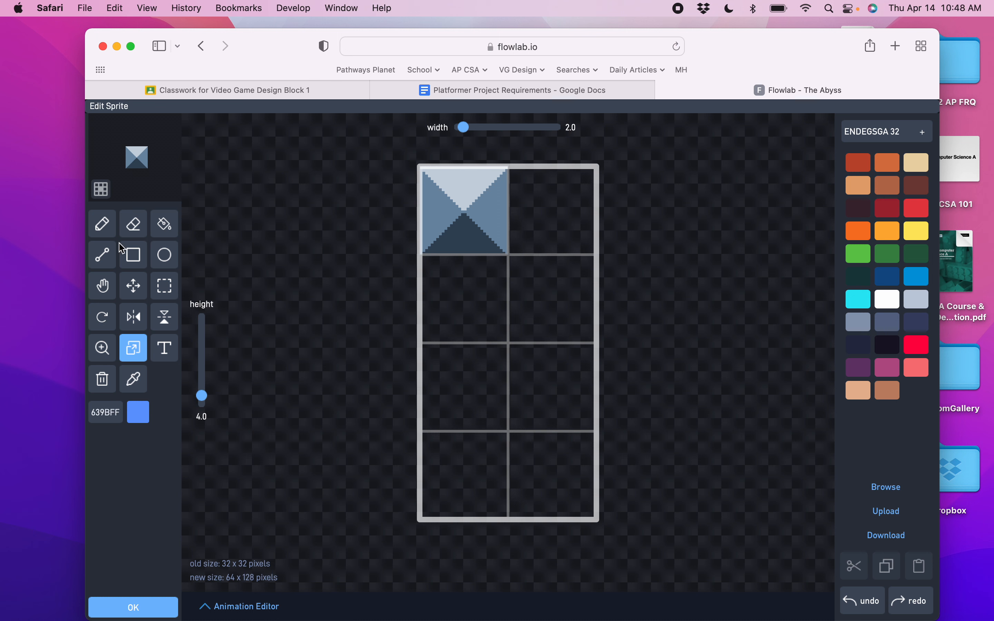
Delete the default sprite image from the canvas.
click(108, 233)
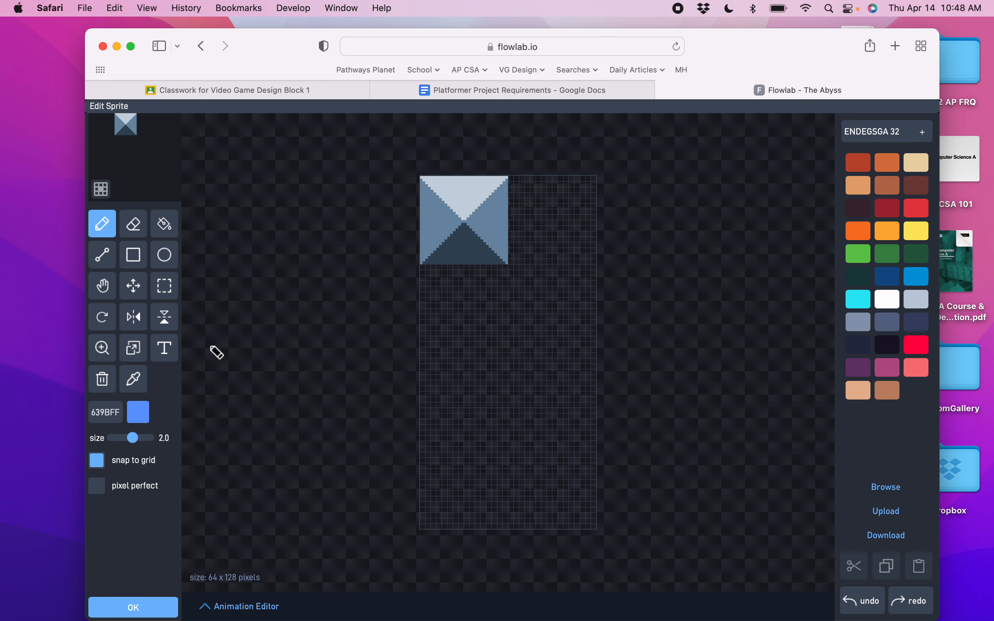
click(102, 379)
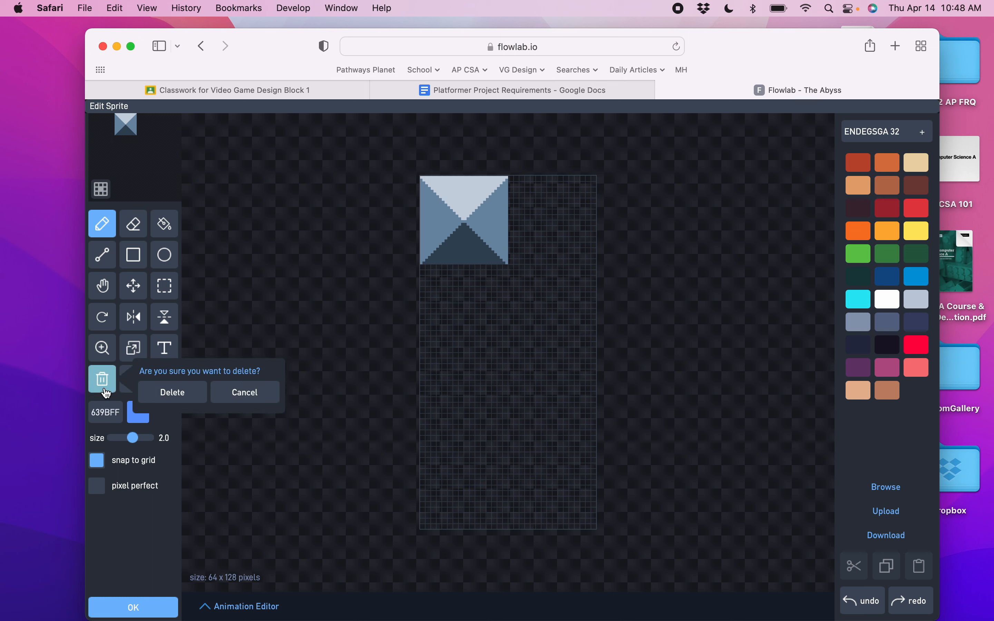
click(174, 399)
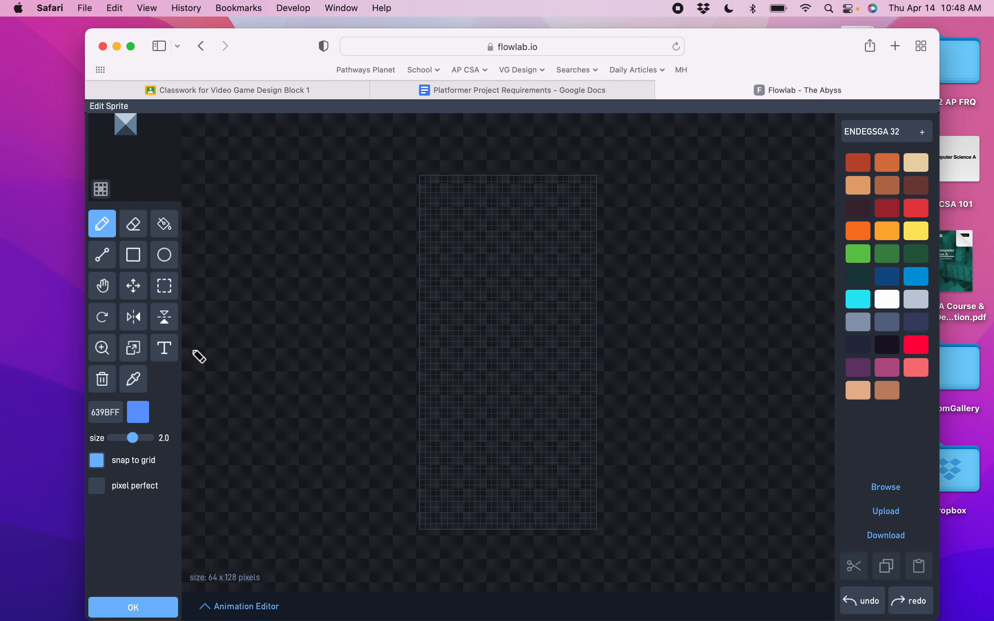
Draw the outline of a hooded, suited figure in dark colour 181425 with brush size 1.
drag(132, 444, 125, 445)
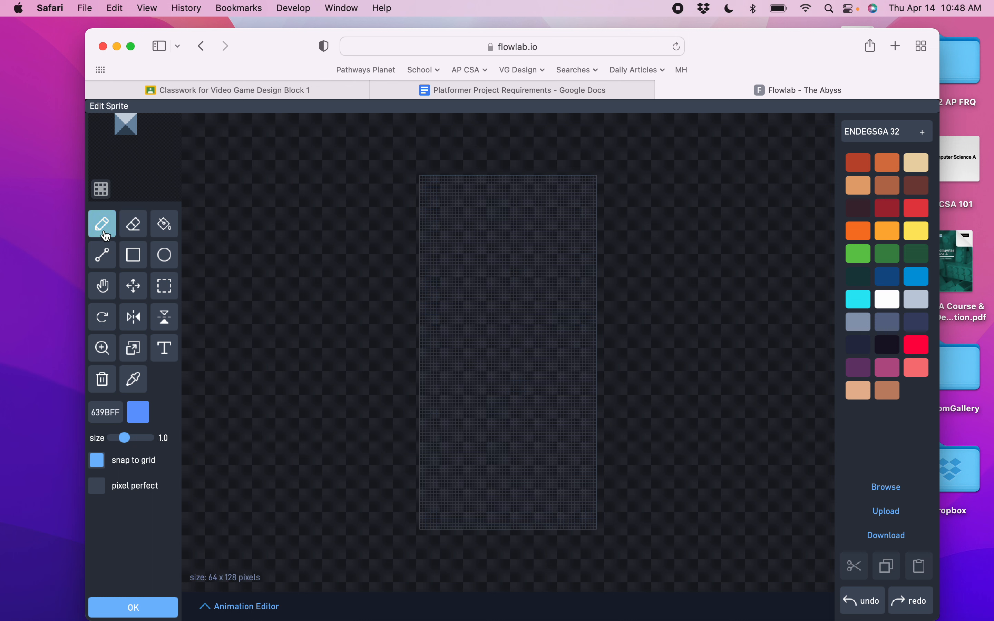
click(888, 347)
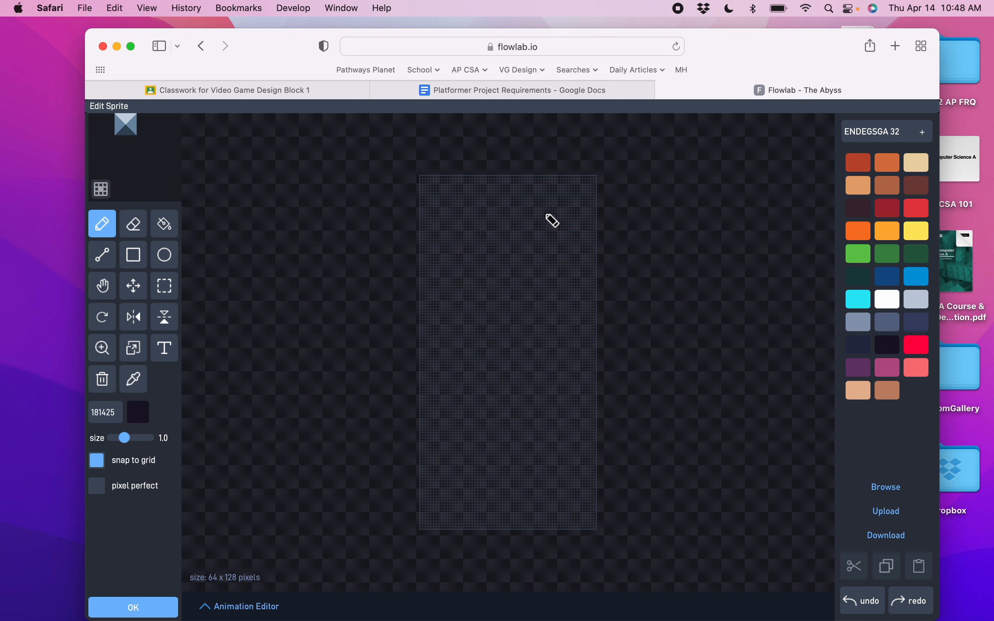
mouse_move(552, 220)
mouse_down()
mouse_move(526, 206)
mouse_move(495, 224)
mouse_move(495, 275)
mouse_move(467, 317)
mouse_move(462, 400)
mouse_move(490, 406)
mouse_move(502, 392)
mouse_move(497, 308)
mouse_up()
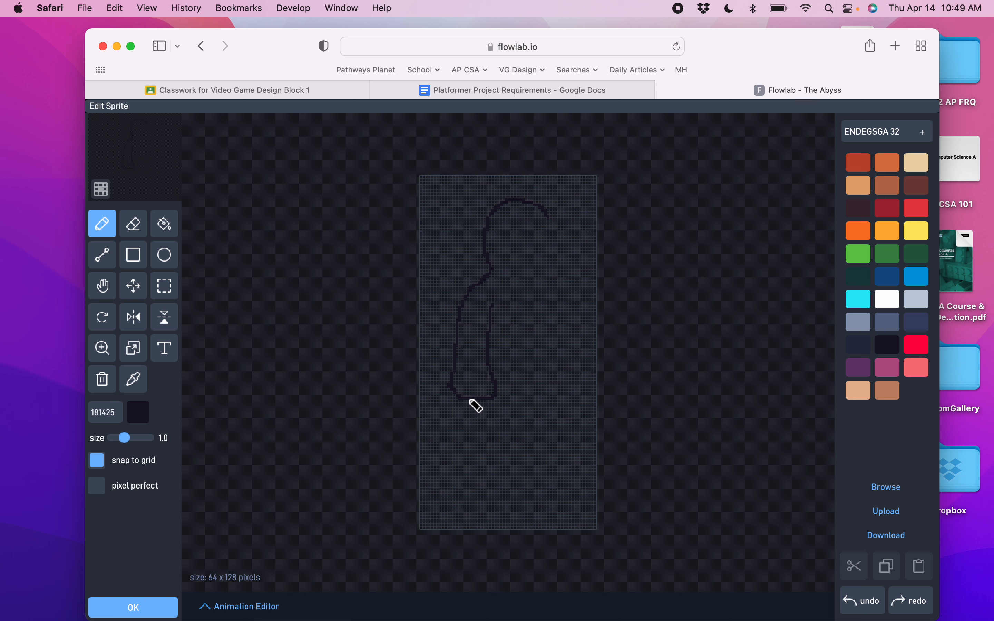
mouse_move(471, 401)
mouse_down()
mouse_move(462, 481)
mouse_move(487, 502)
mouse_move(520, 496)
mouse_move(502, 458)
mouse_move(505, 408)
mouse_up()
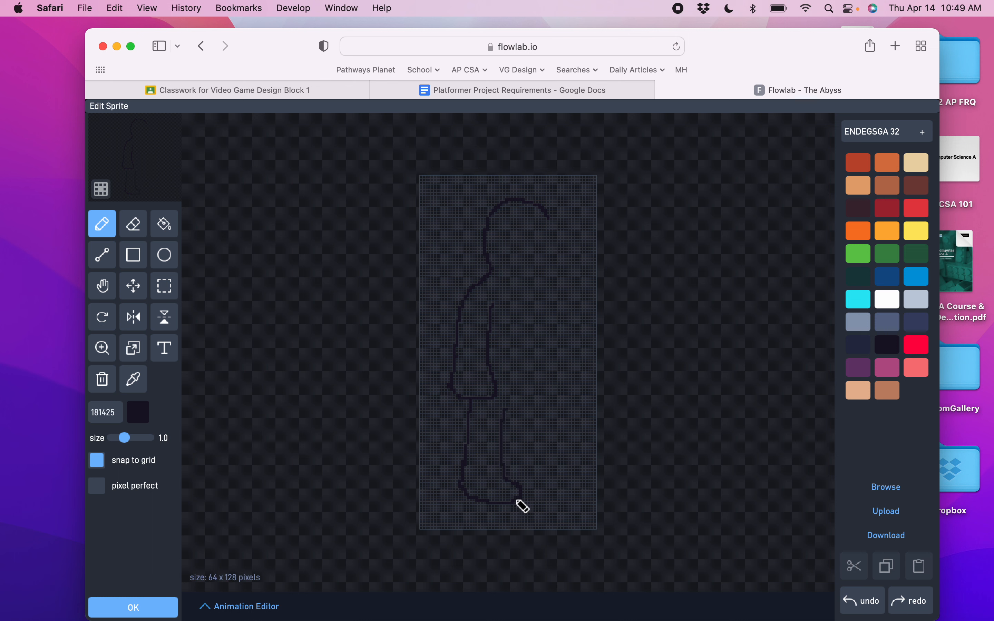
mouse_move(517, 501)
mouse_down()
mouse_move(547, 500)
mouse_move(561, 481)
mouse_move(543, 466)
mouse_move(554, 380)
mouse_move(549, 308)
mouse_up()
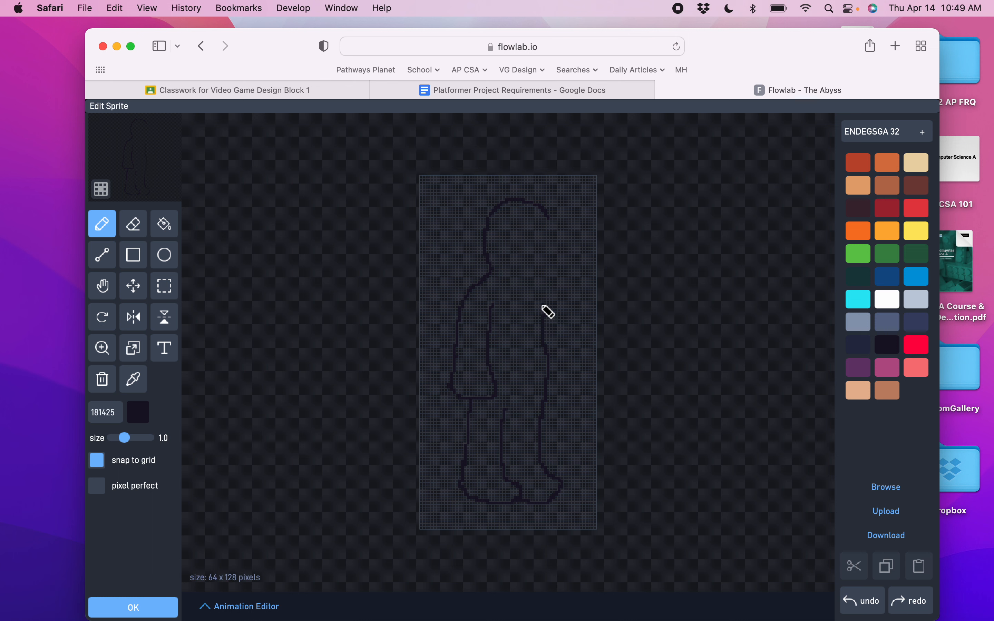
mouse_move(548, 221)
mouse_down()
mouse_move(518, 231)
mouse_move(512, 261)
mouse_move(539, 268)
mouse_move(553, 299)
mouse_move(564, 384)
mouse_move(547, 395)
mouse_up()
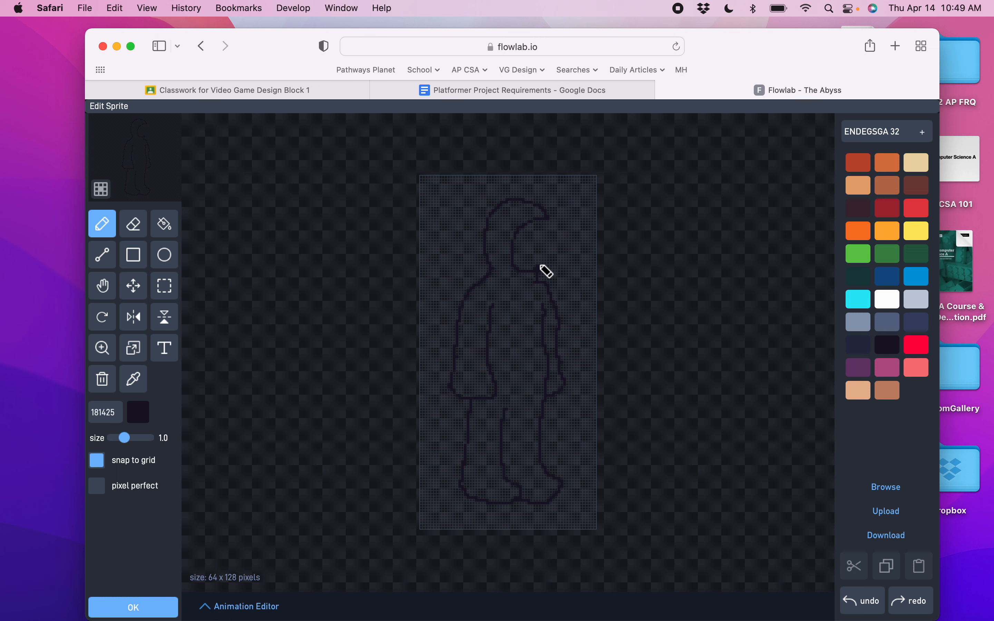
drag(541, 267, 546, 222)
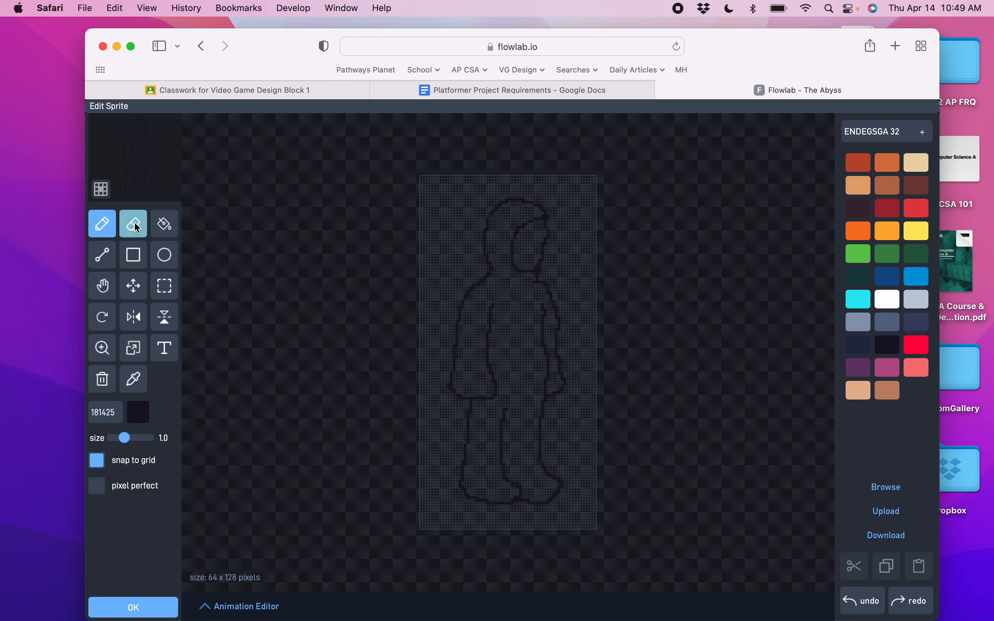
Fill the figure's body with light grey C0CBDC and its visor with blue 0099DB.
click(162, 224)
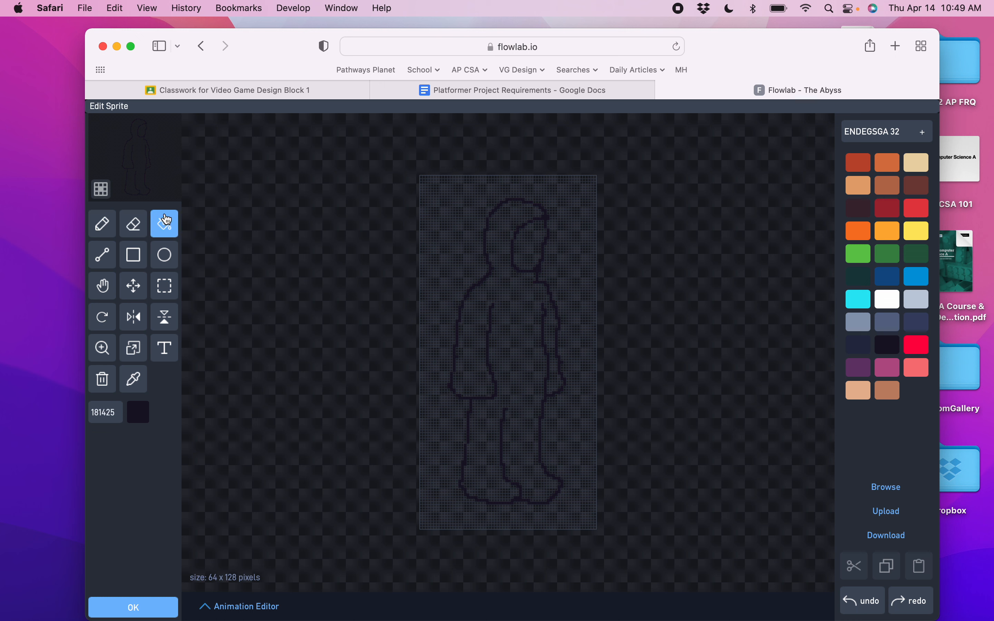
click(918, 303)
click(520, 339)
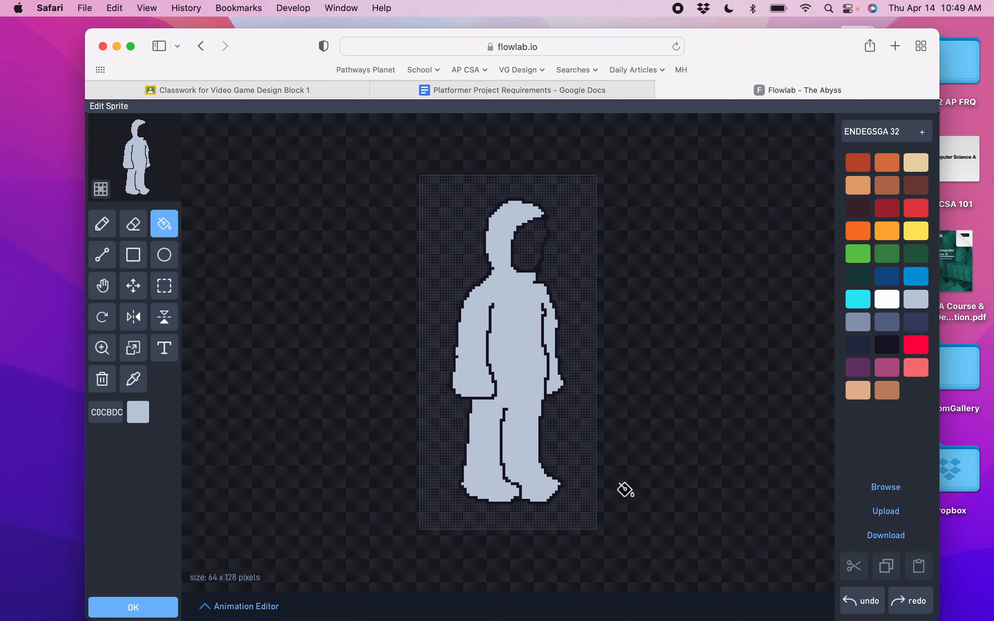
click(918, 278)
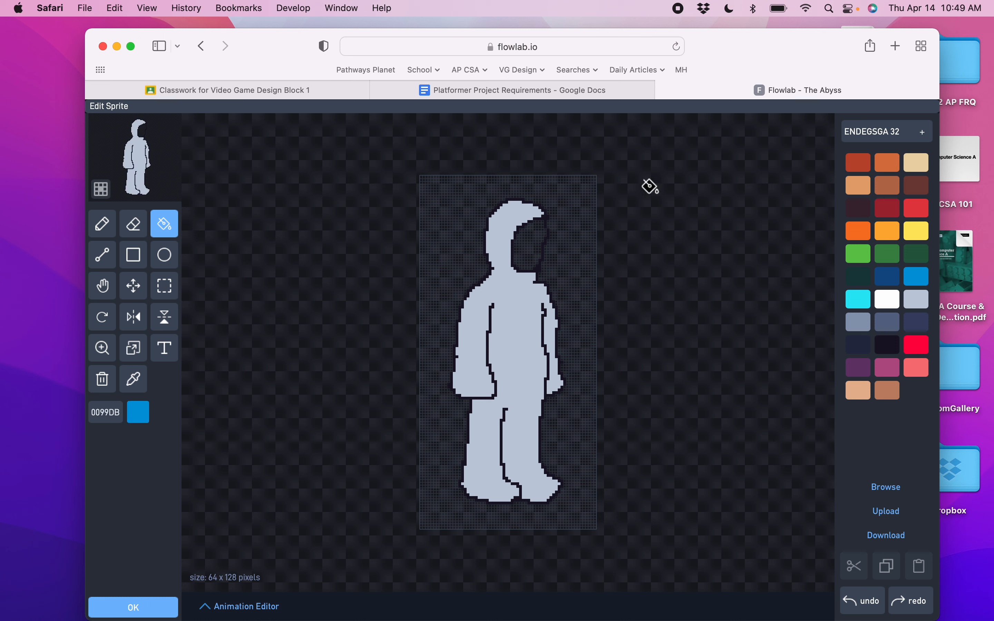
click(521, 241)
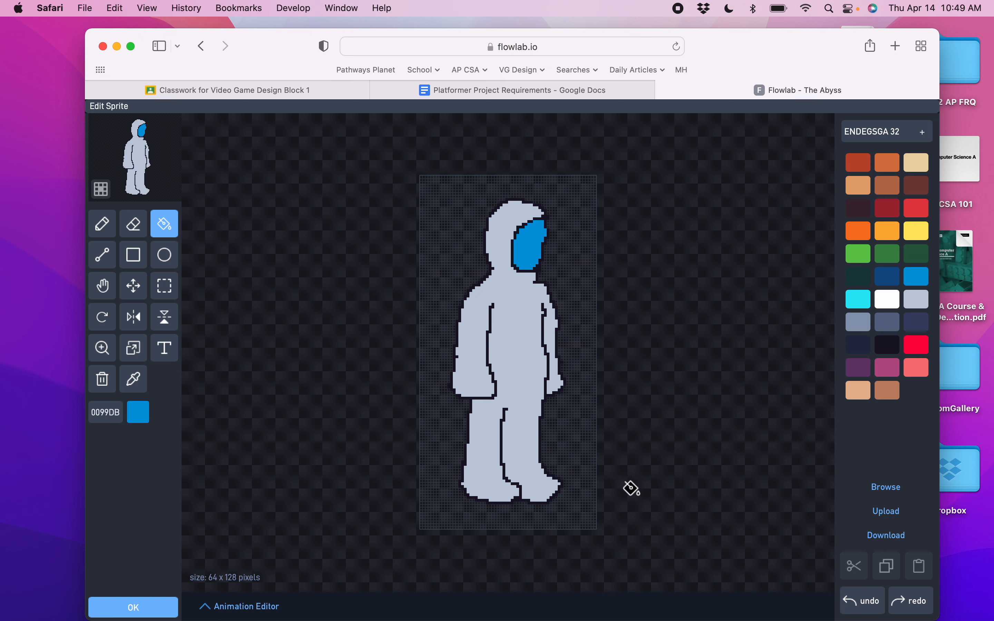
Draw dark detail lines for the belt, sleeves and boot seams on the figure.
click(102, 224)
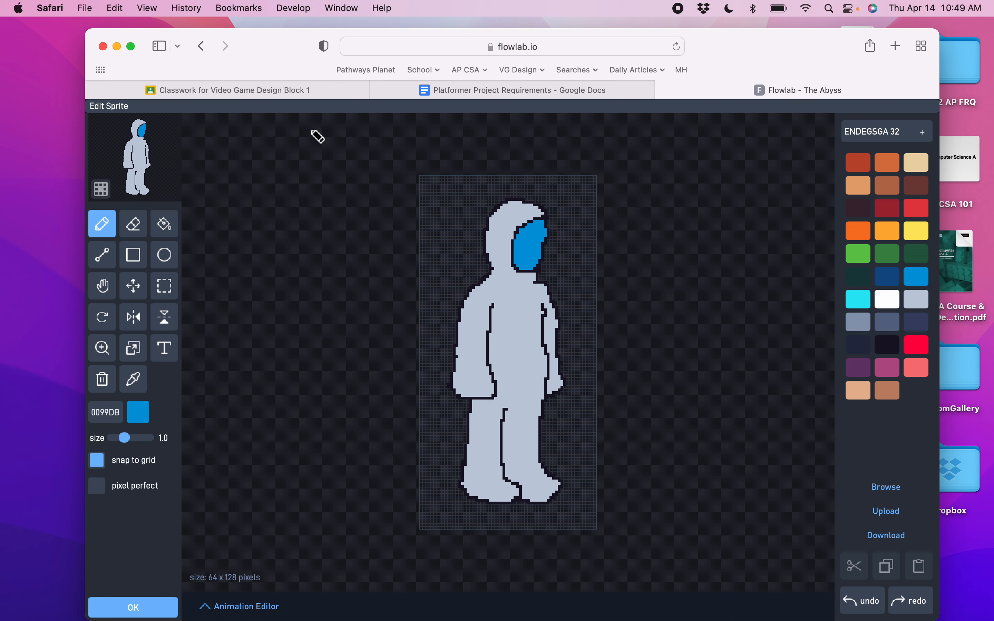
click(887, 346)
mouse_move(490, 361)
mouse_down()
mouse_move(543, 358)
mouse_move(523, 380)
mouse_move(547, 375)
mouse_up()
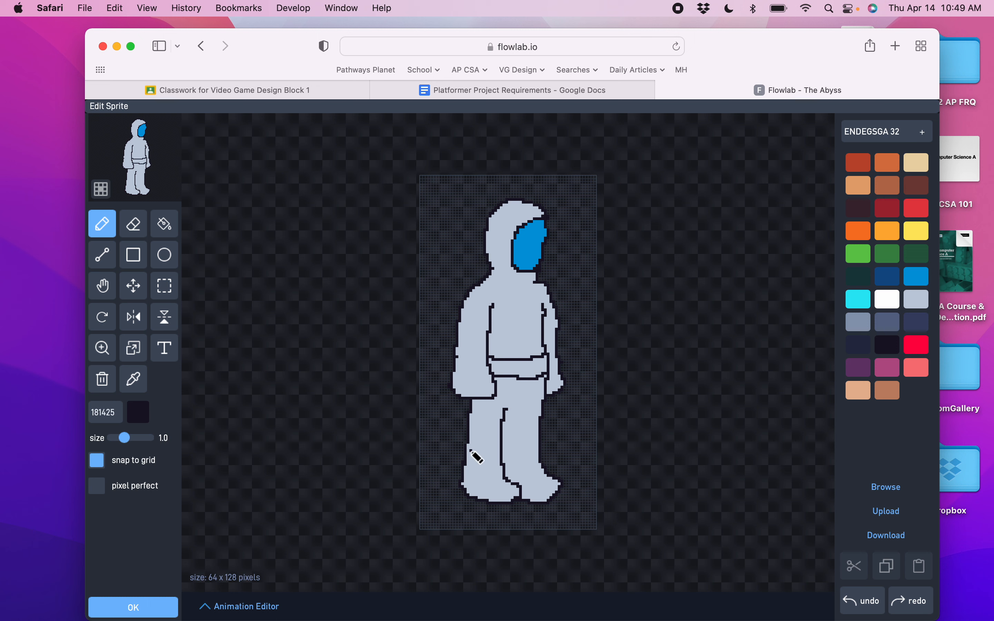
drag(470, 451, 495, 455)
drag(504, 455, 538, 447)
drag(458, 365, 484, 365)
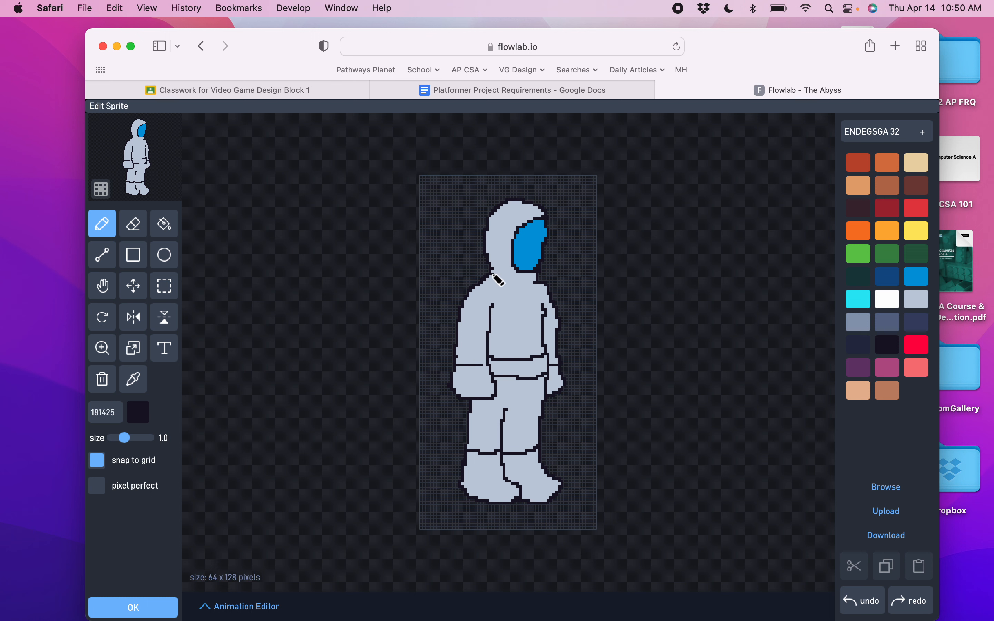
Draw a short dark line at the figure's neck, then fill the belt with orange FEAE34.
mouse_move(494, 276)
mouse_down()
mouse_move(504, 289)
mouse_move(538, 283)
mouse_up()
click(887, 323)
click(888, 231)
click(171, 223)
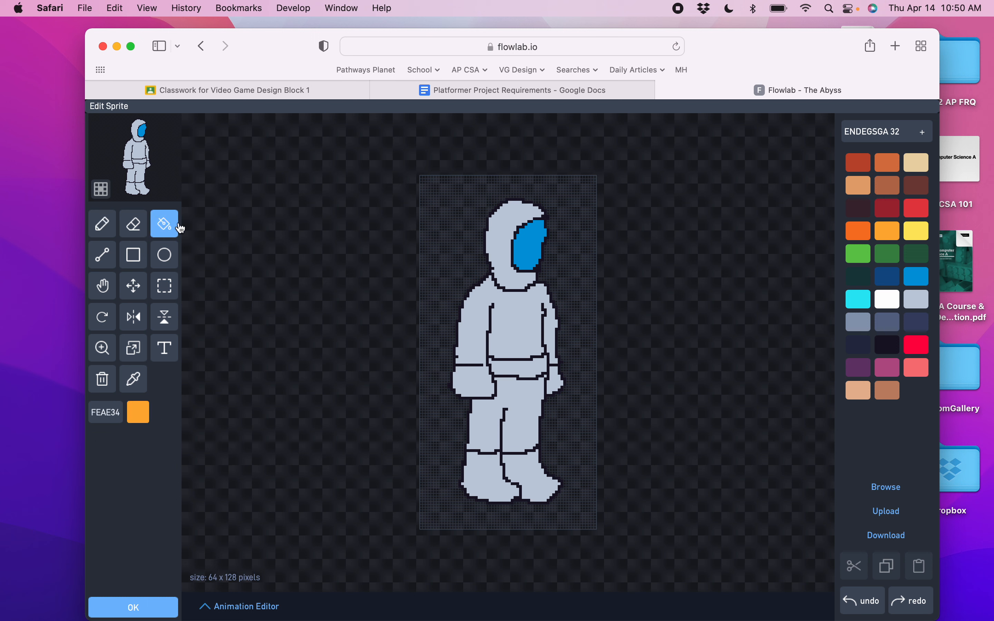
click(526, 363)
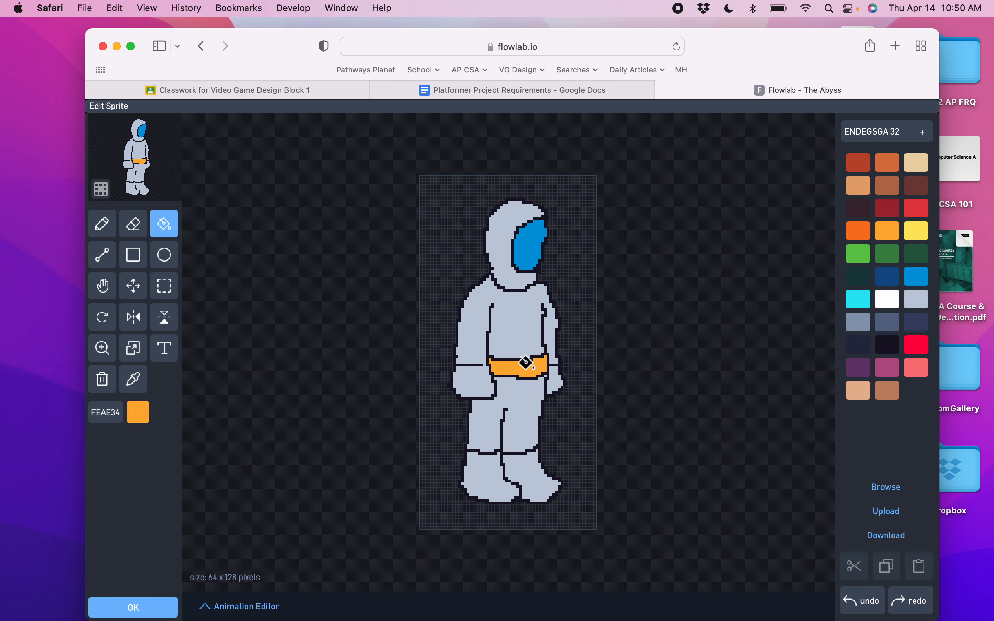
Draw dark 181425 lines across the arm at belt level and across both legs above the boots.
click(107, 233)
click(897, 349)
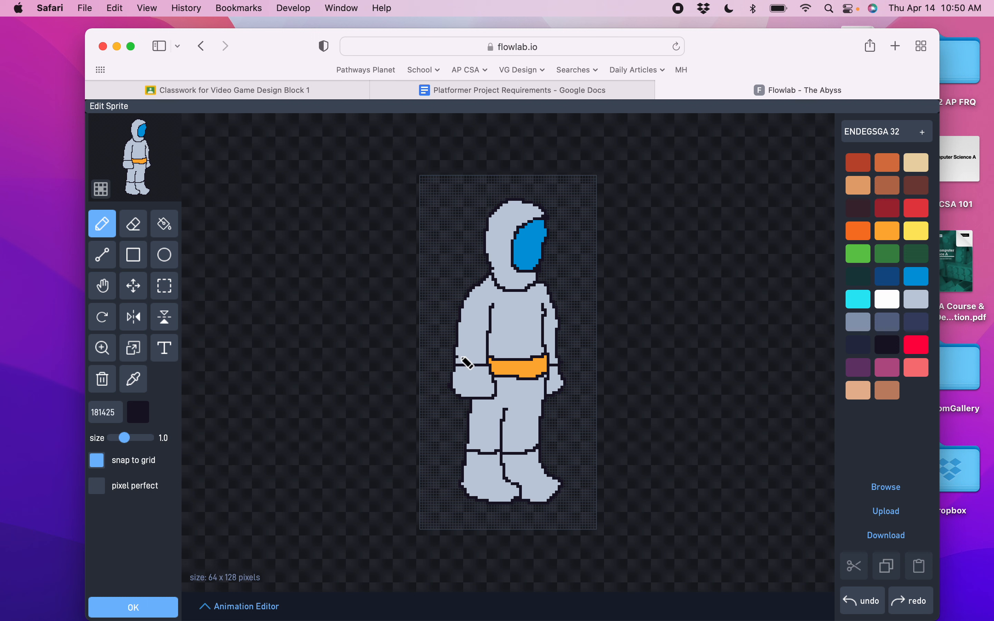
drag(462, 356, 488, 355)
drag(472, 443, 537, 434)
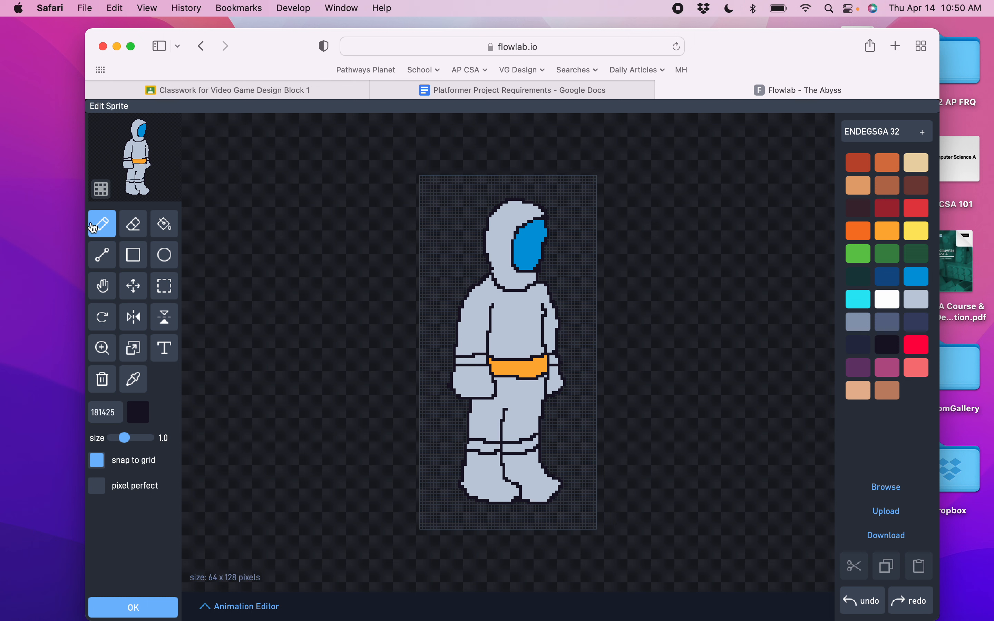
Fill the arm band and the leg bands above the boots with red A22633.
click(165, 224)
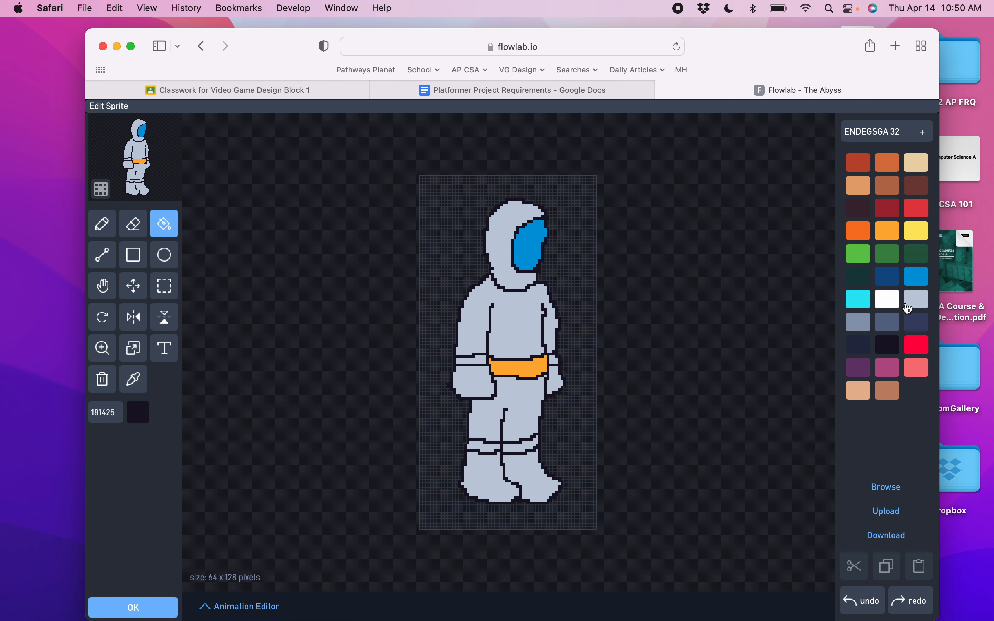
click(895, 215)
click(470, 359)
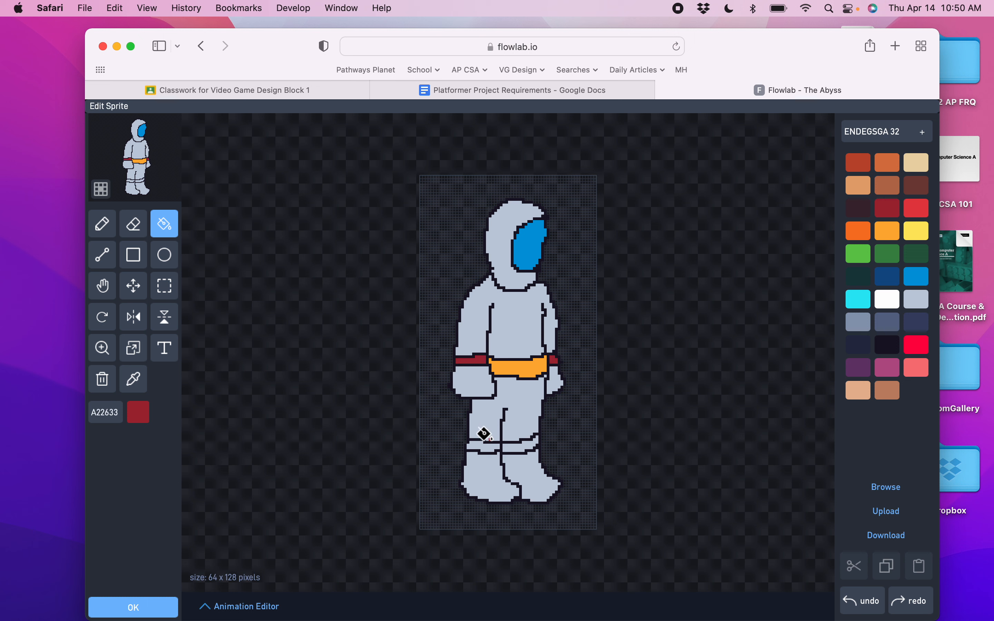
click(481, 444)
click(519, 445)
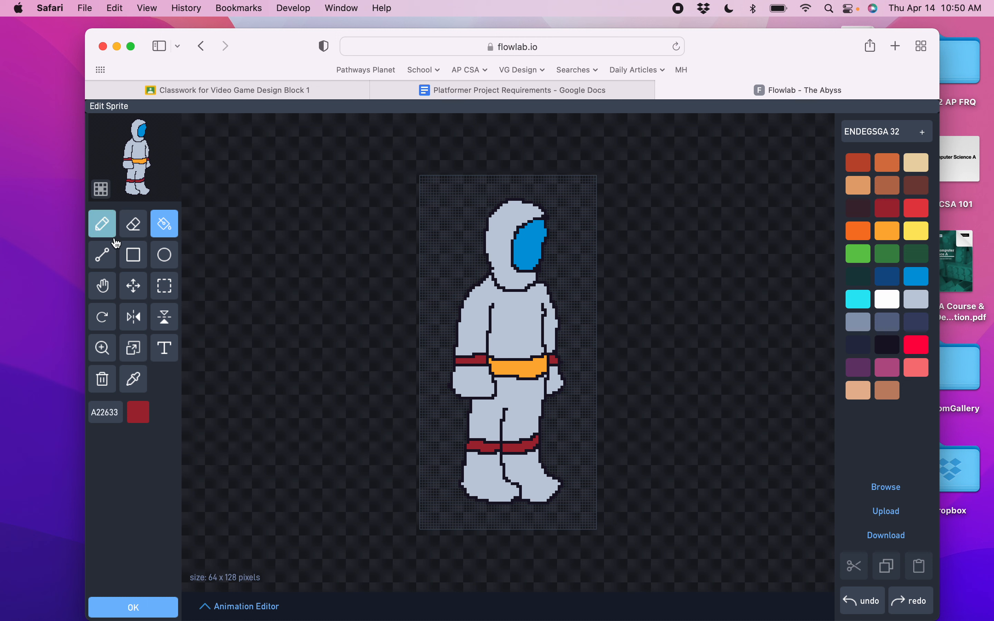
Fill the torso and both boots with slate blue 5A6988 and save the sprite.
click(889, 322)
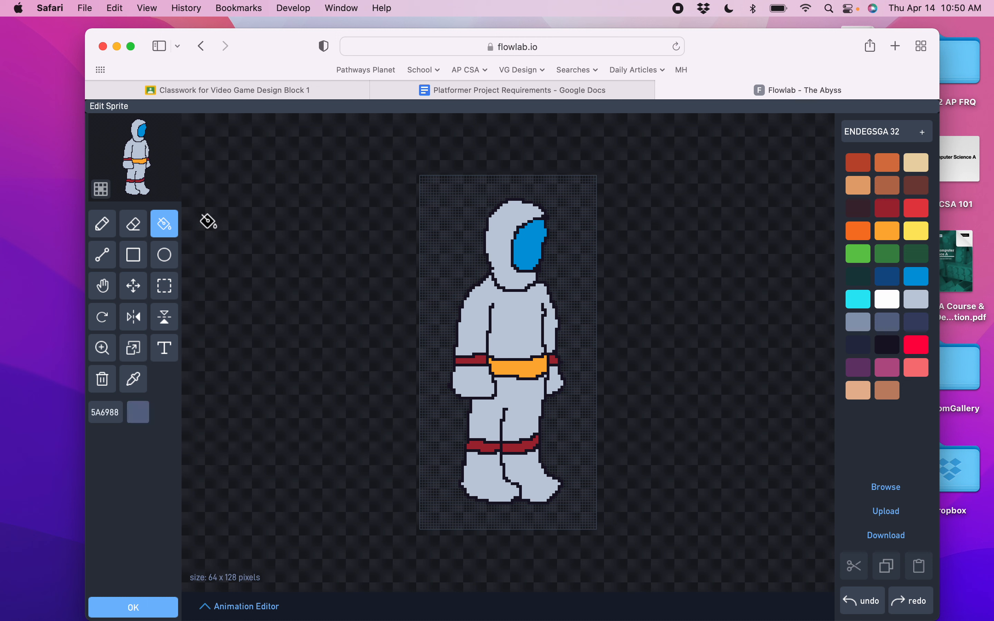
click(509, 328)
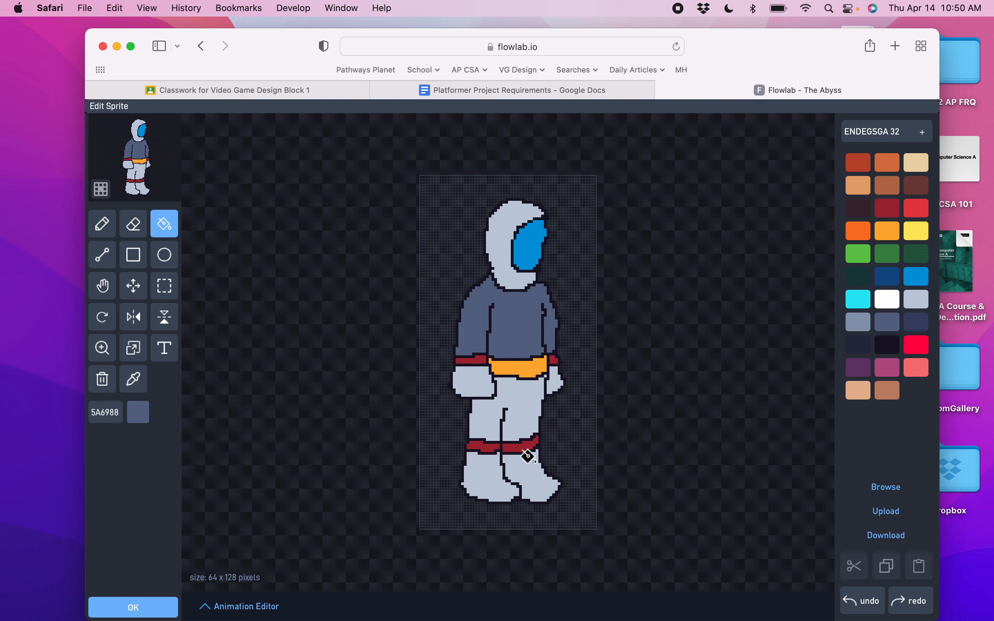
click(486, 465)
click(517, 459)
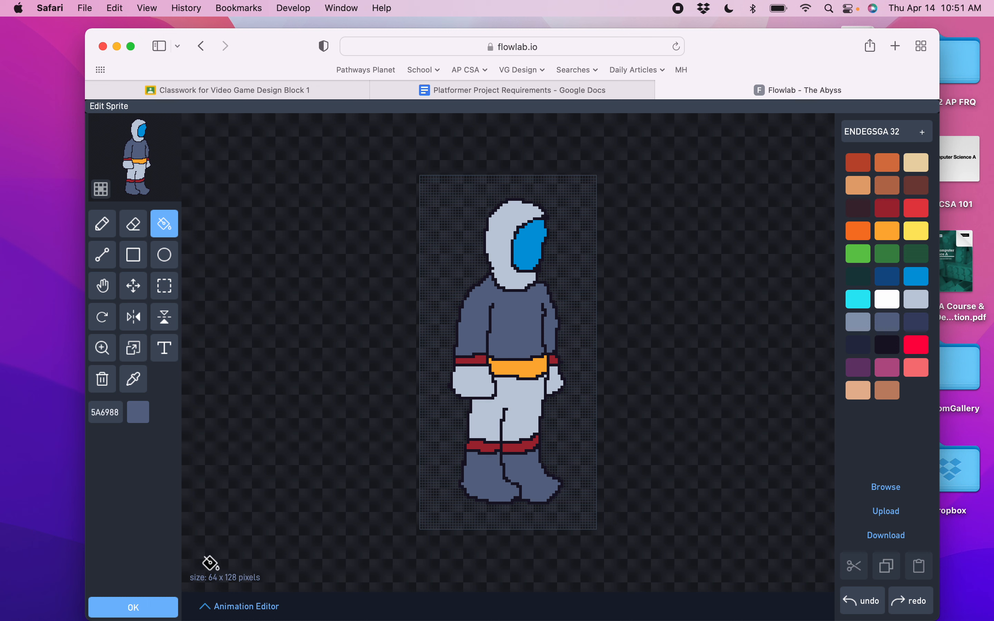
click(154, 611)
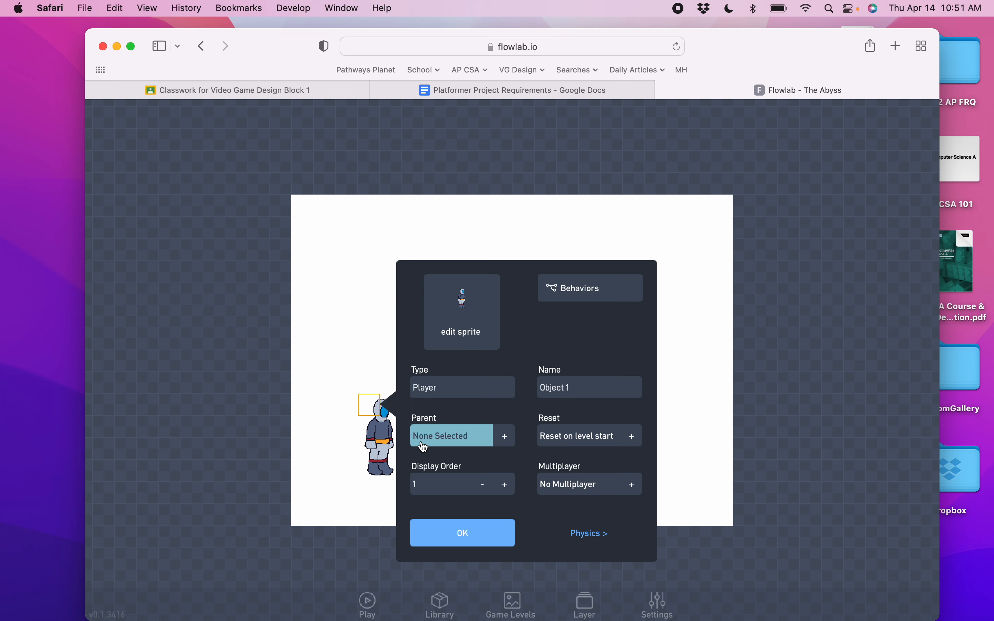
Add the built-in Run & Jump behavior bundle to the player's behaviors and open it to view its logic.
click(588, 284)
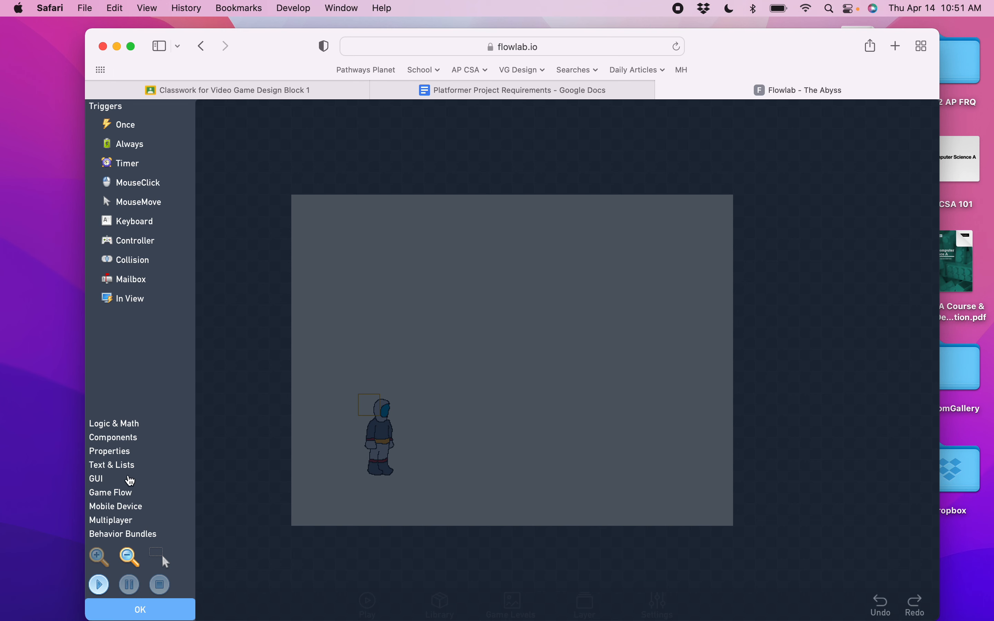
click(102, 537)
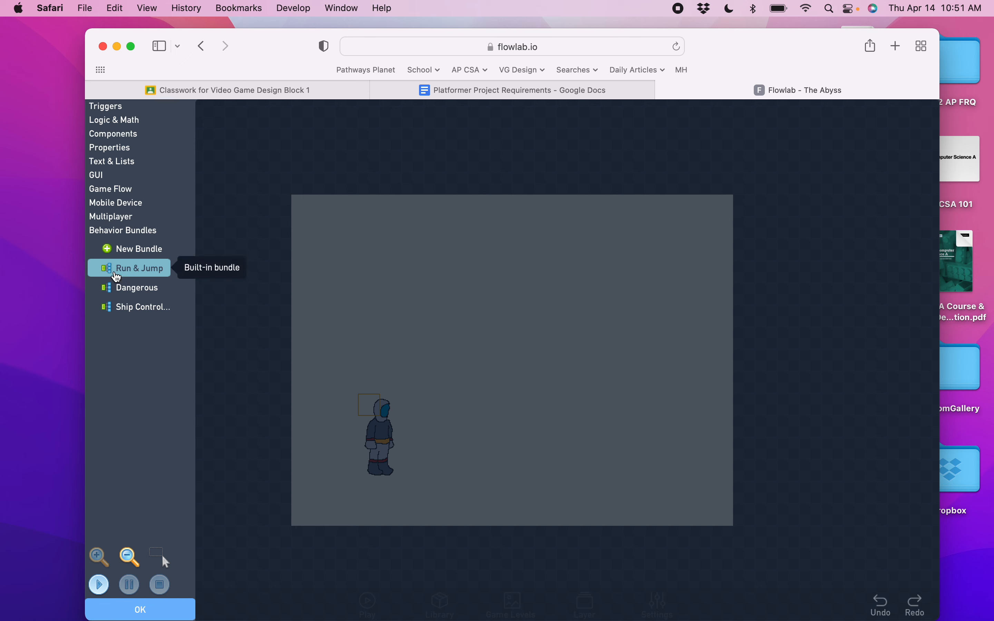
drag(112, 276, 577, 220)
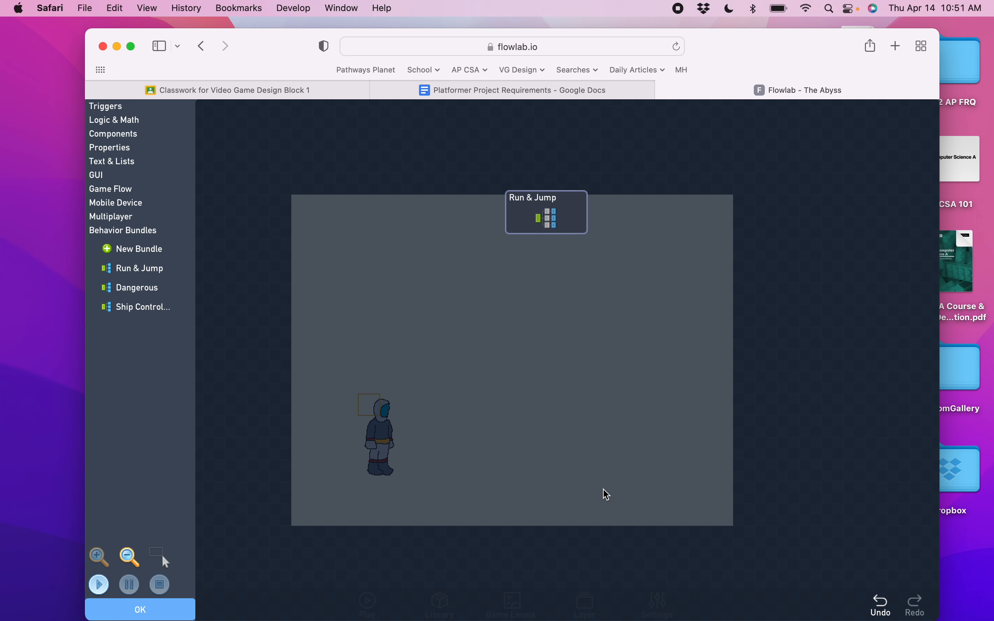
click(551, 215)
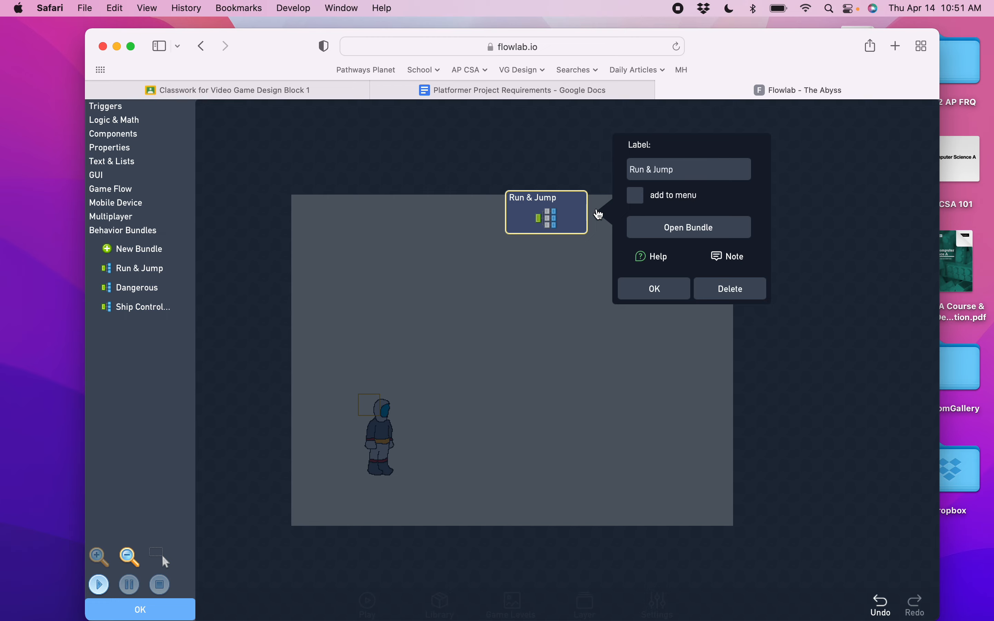
click(666, 233)
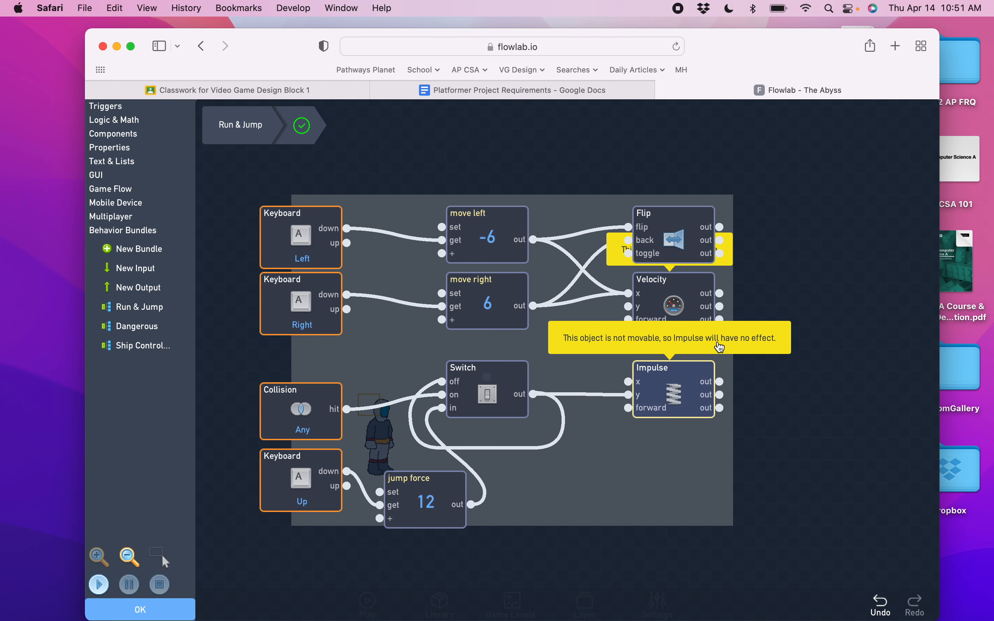
click(155, 611)
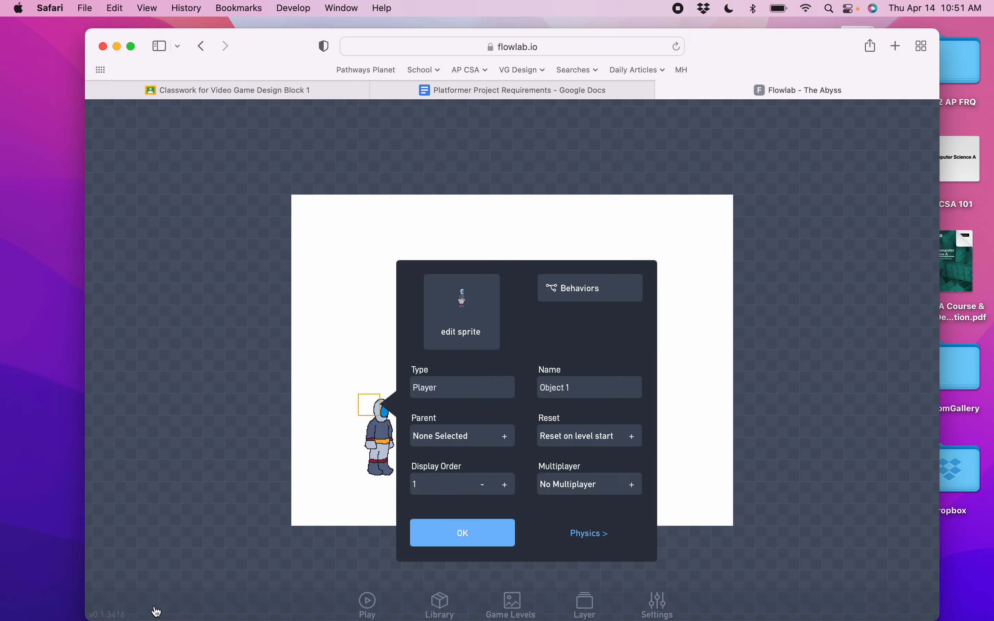
In the player's physics settings, make it movable and set its collision shape to Rectangle.
click(582, 536)
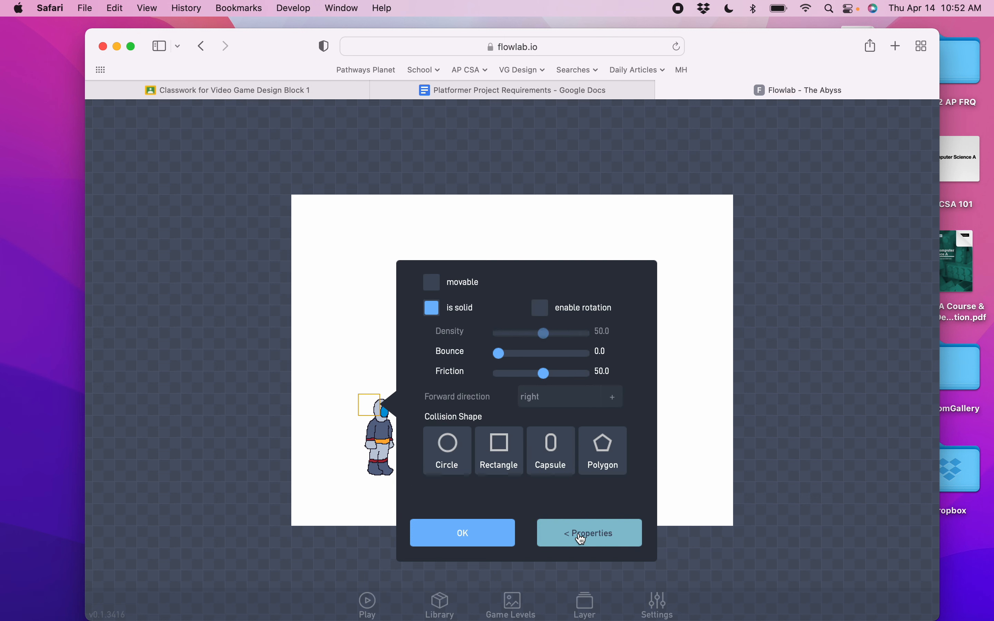
click(430, 283)
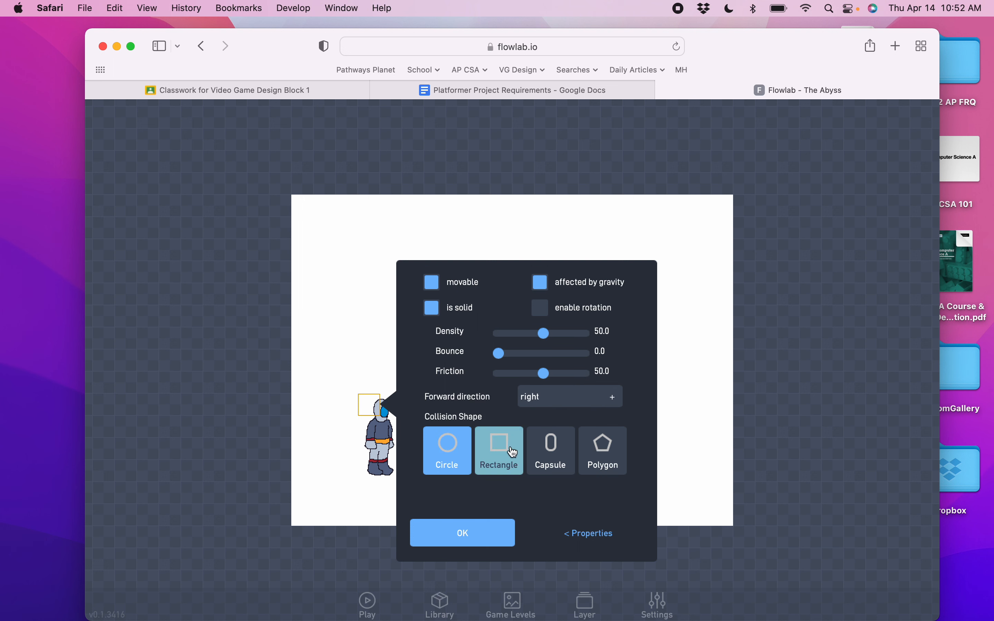
click(500, 457)
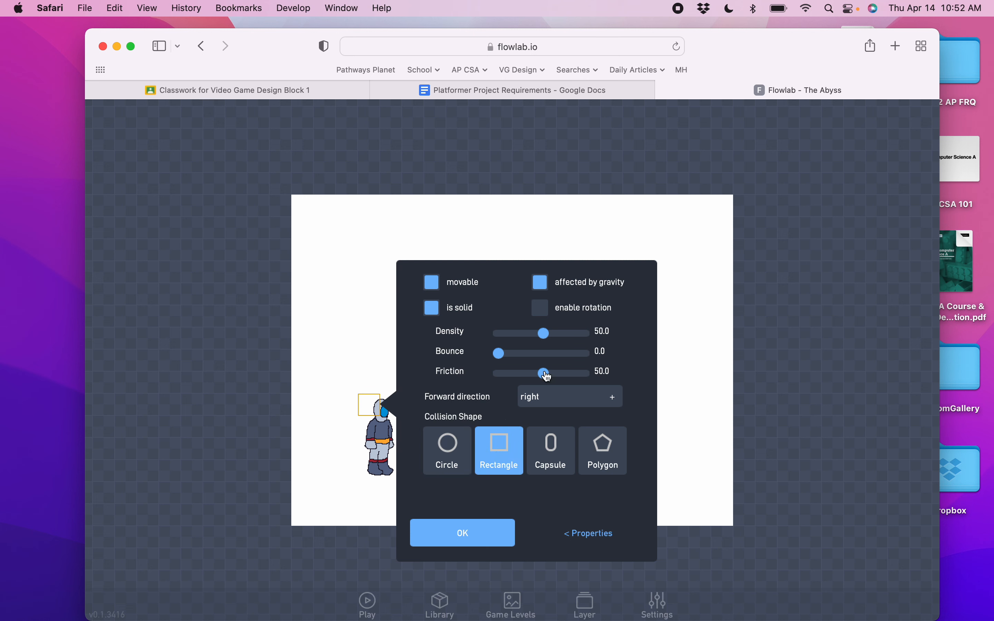
click(594, 542)
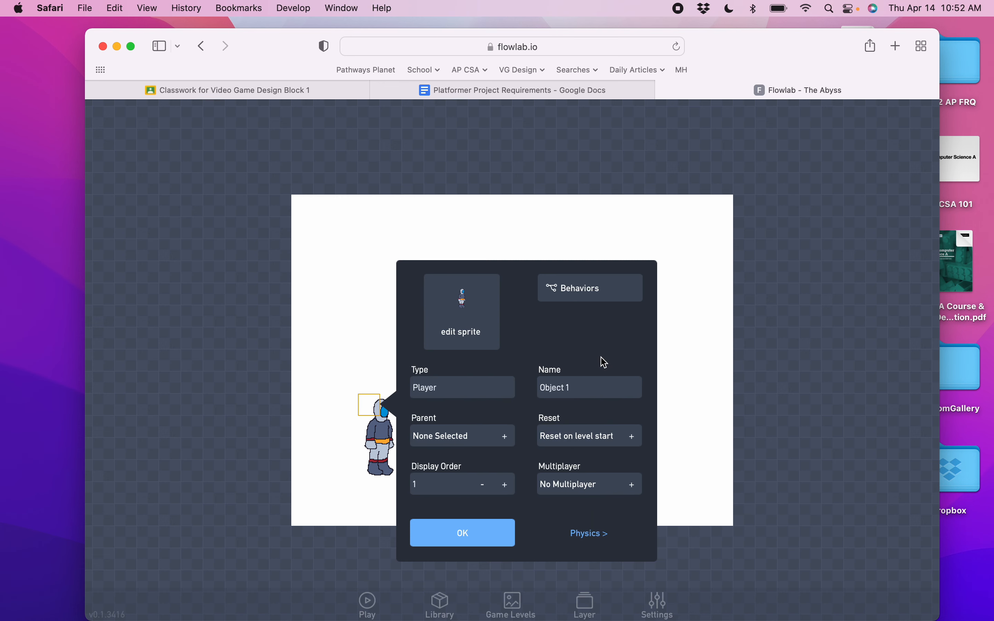
Open the Run & Jump bundle again and inspect the Left keyboard trigger's settings, then close the dialogs.
click(592, 295)
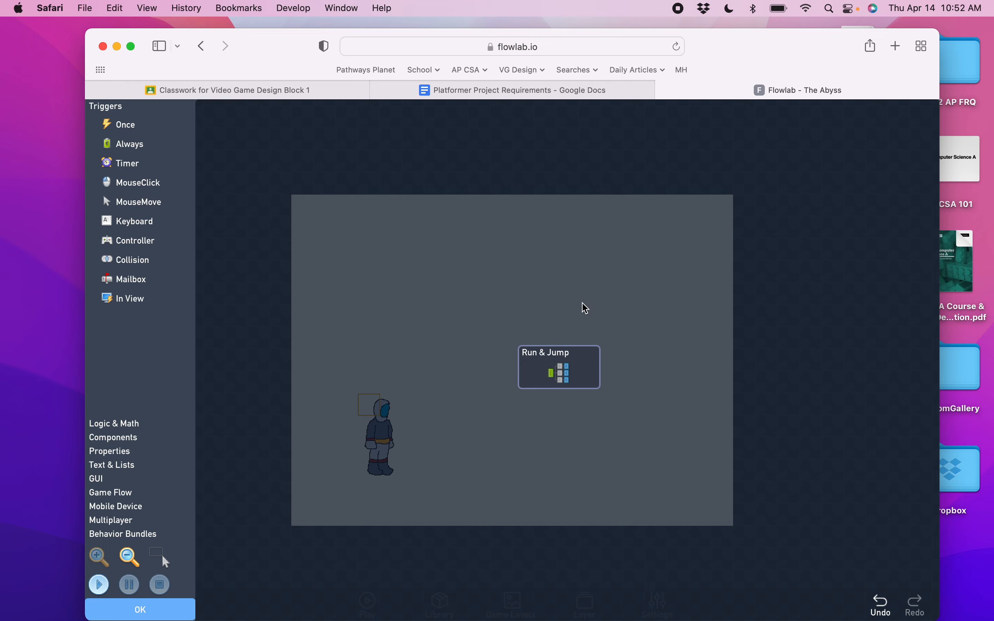
click(559, 369)
click(553, 367)
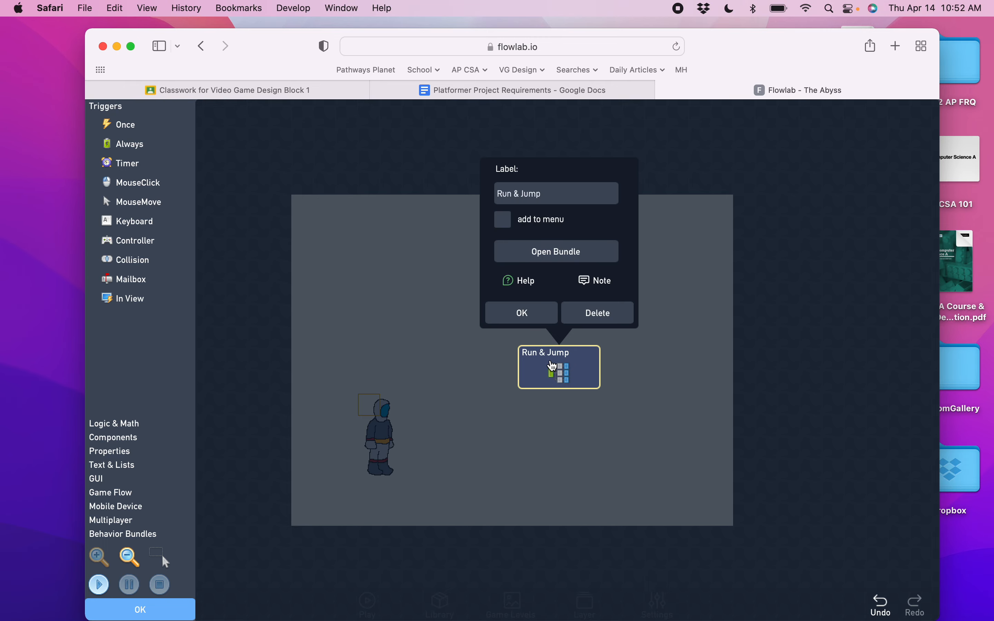
click(549, 251)
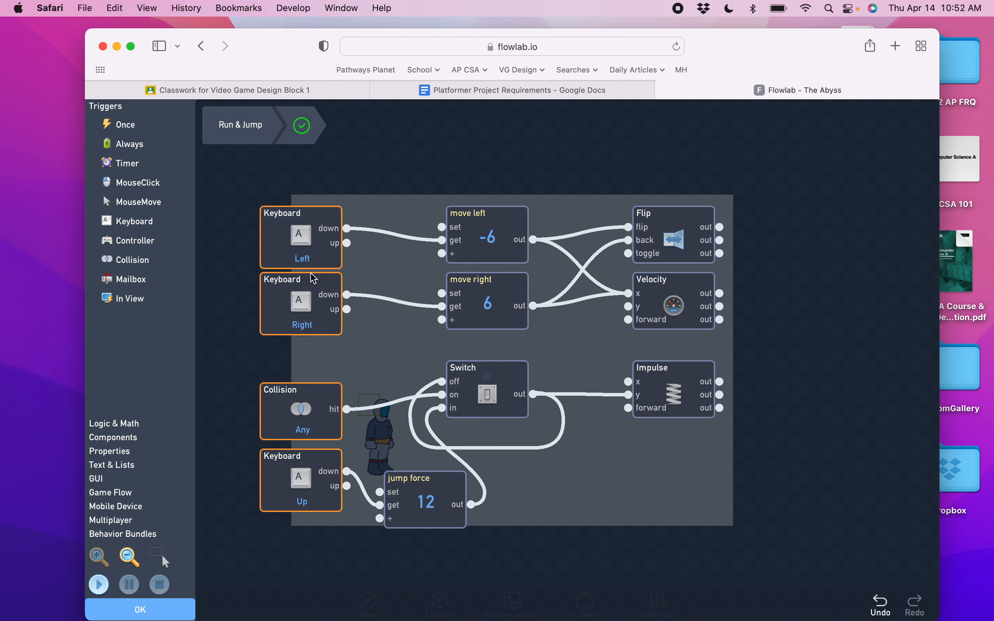
click(305, 246)
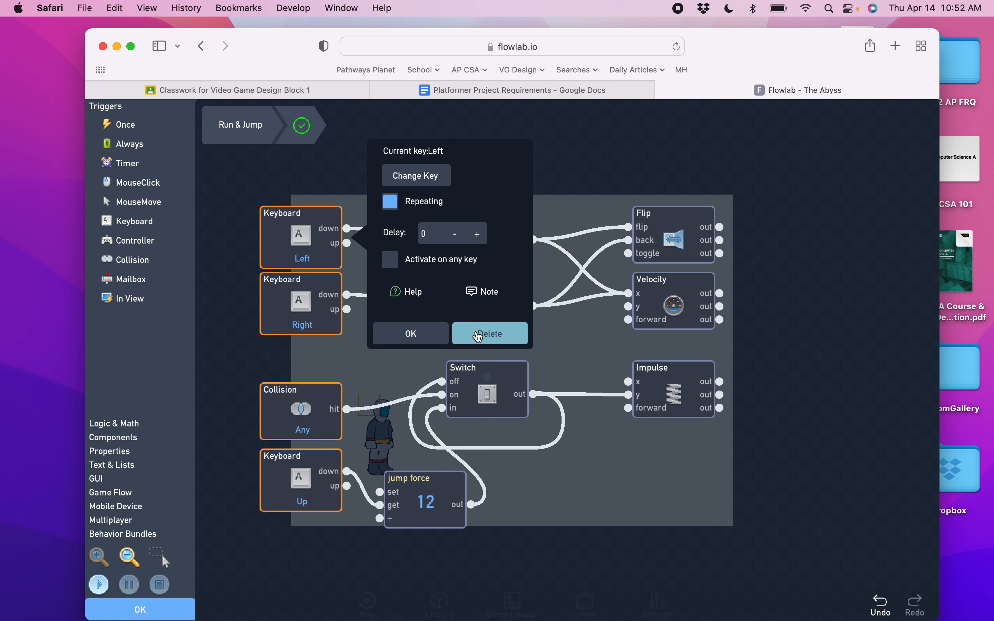
click(441, 339)
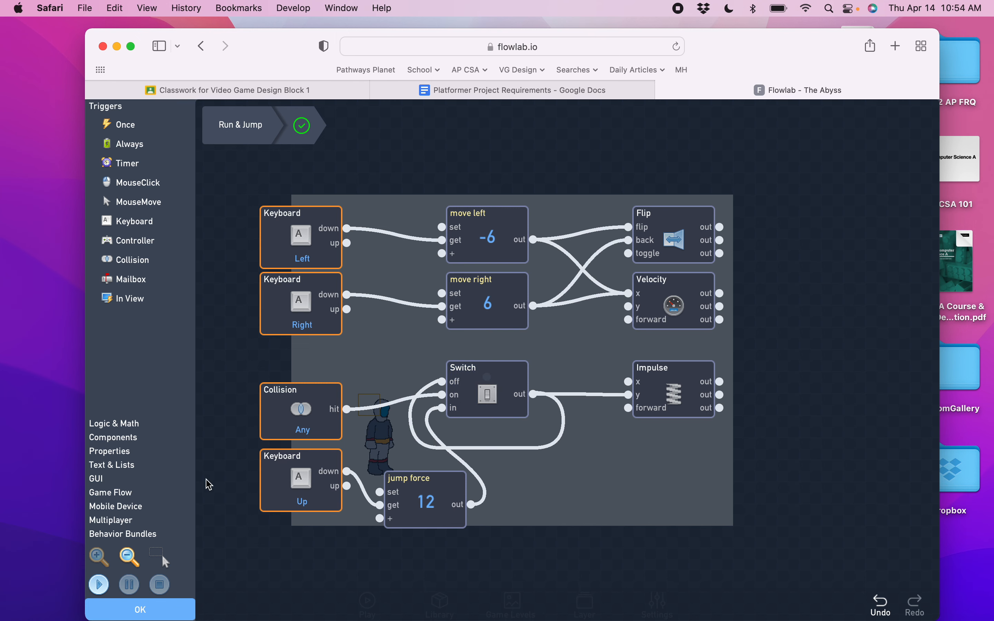
click(146, 612)
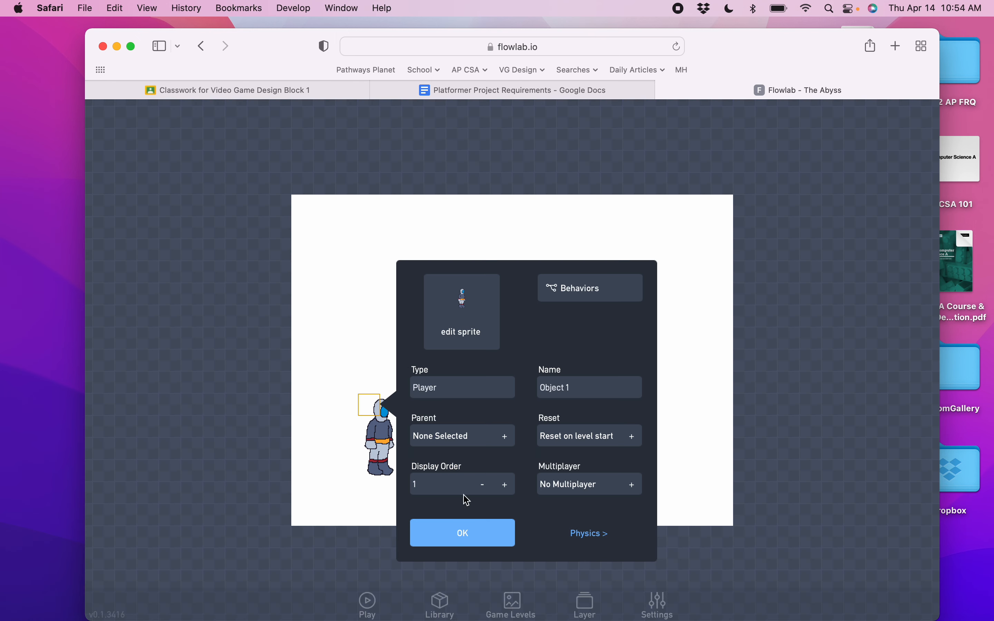
click(481, 547)
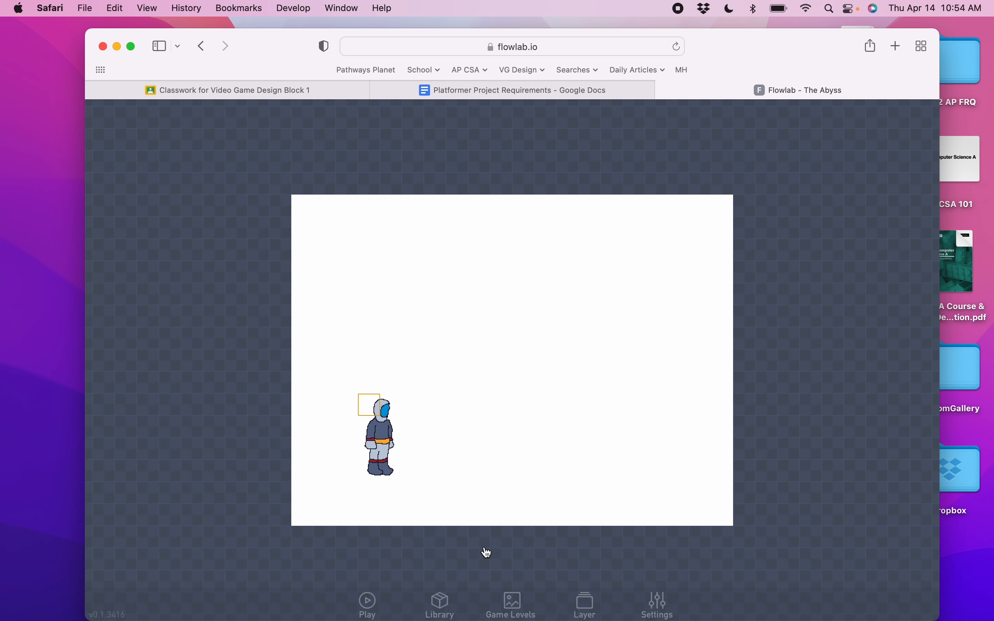
Play the game, then return to editing it.
click(367, 602)
scroll(163, 470, down, 2)
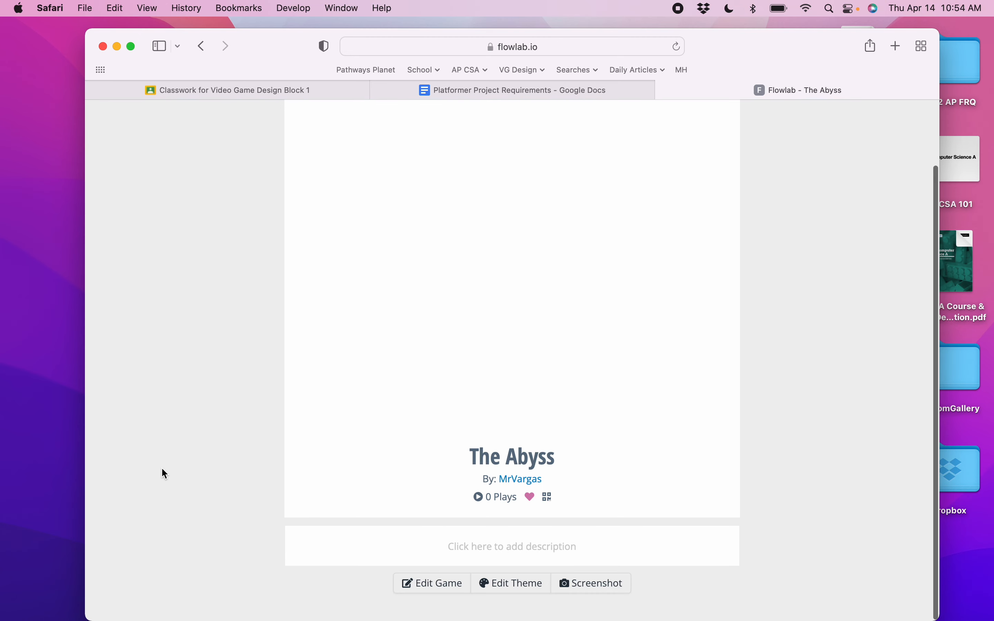
click(431, 584)
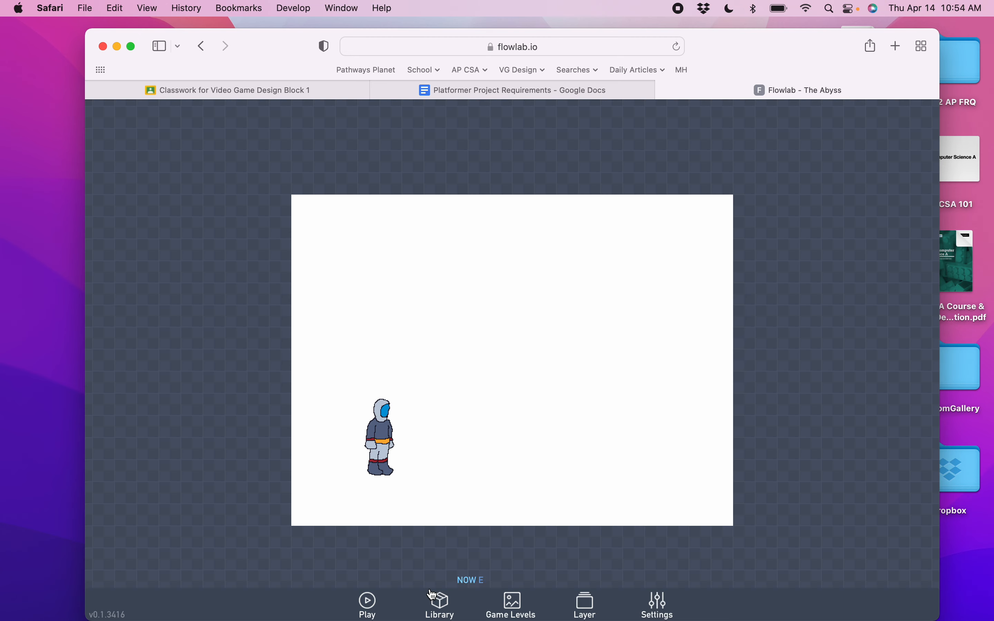
Place a new object with the default block sprite below the player on the level.
click(327, 498)
click(300, 497)
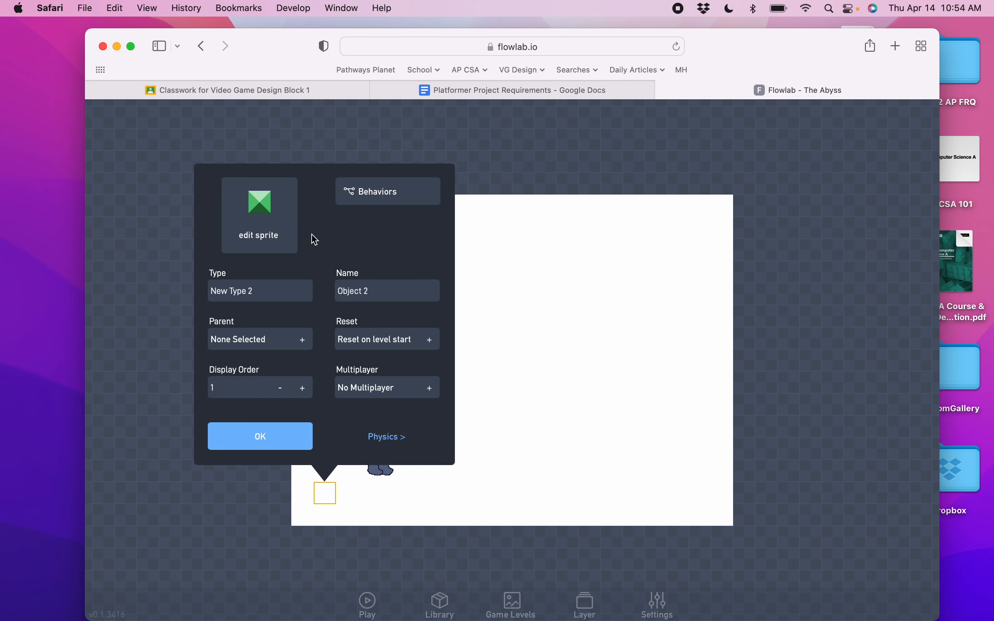
click(268, 437)
Clone the block repeatedly along the bottom to build a ground platform under the player.
click(327, 501)
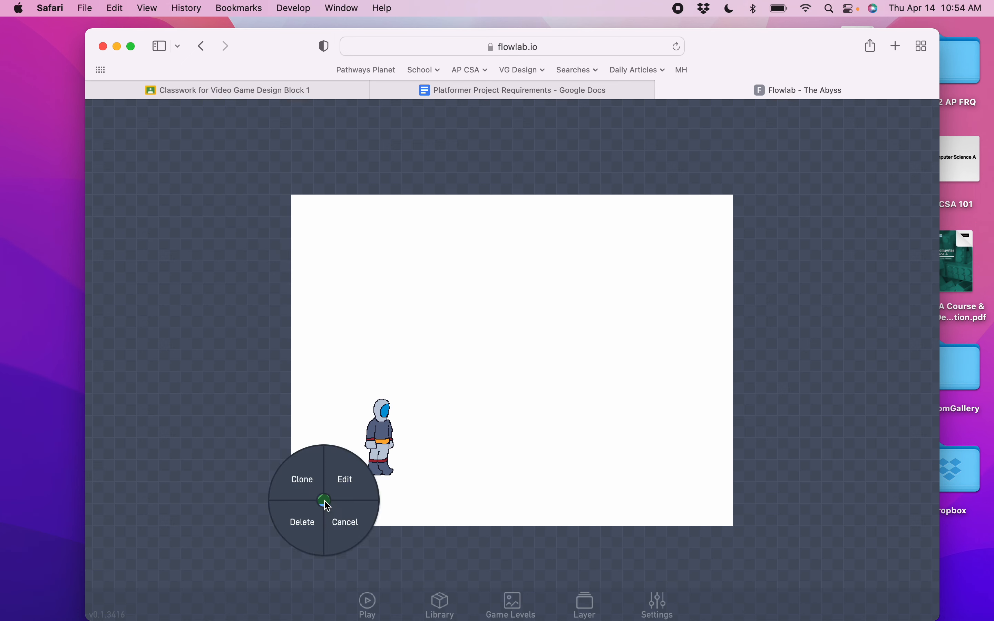
click(306, 481)
drag(353, 501, 467, 499)
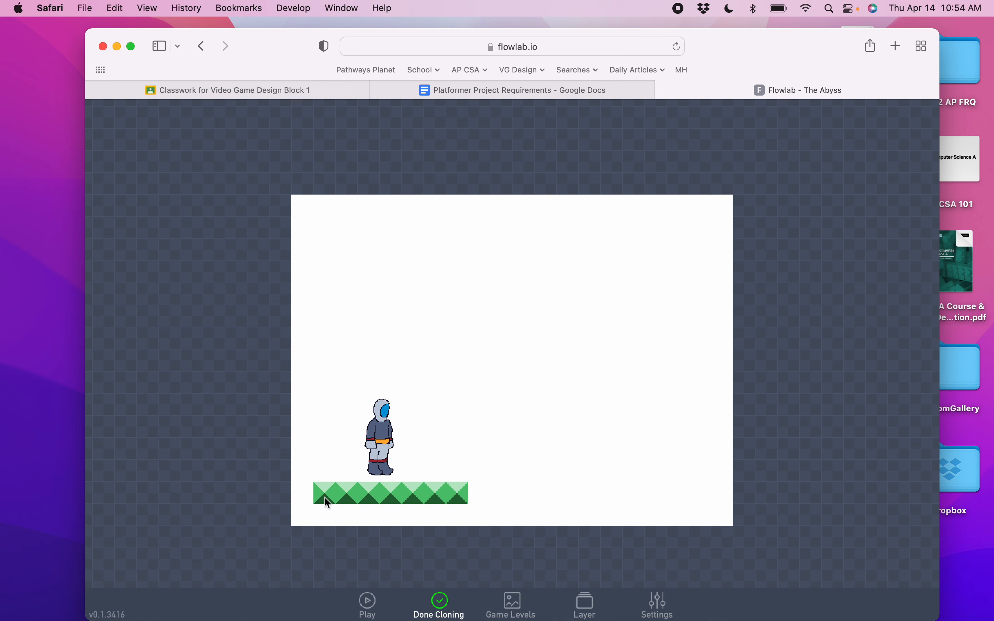
click(304, 497)
click(427, 608)
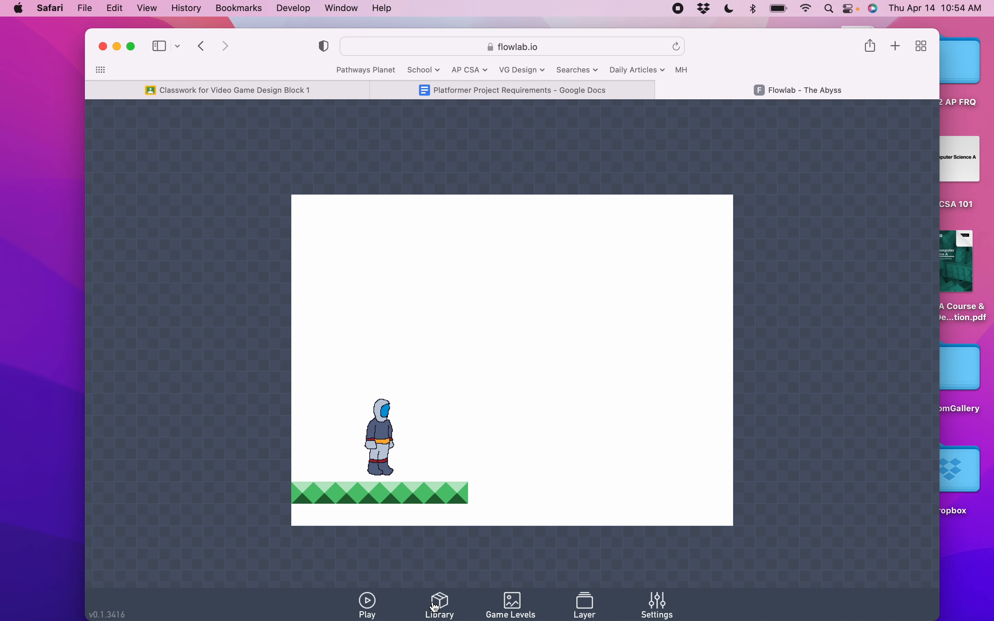
Play the game and test moving the player right and left.
click(368, 608)
key(Right)
key(Left)
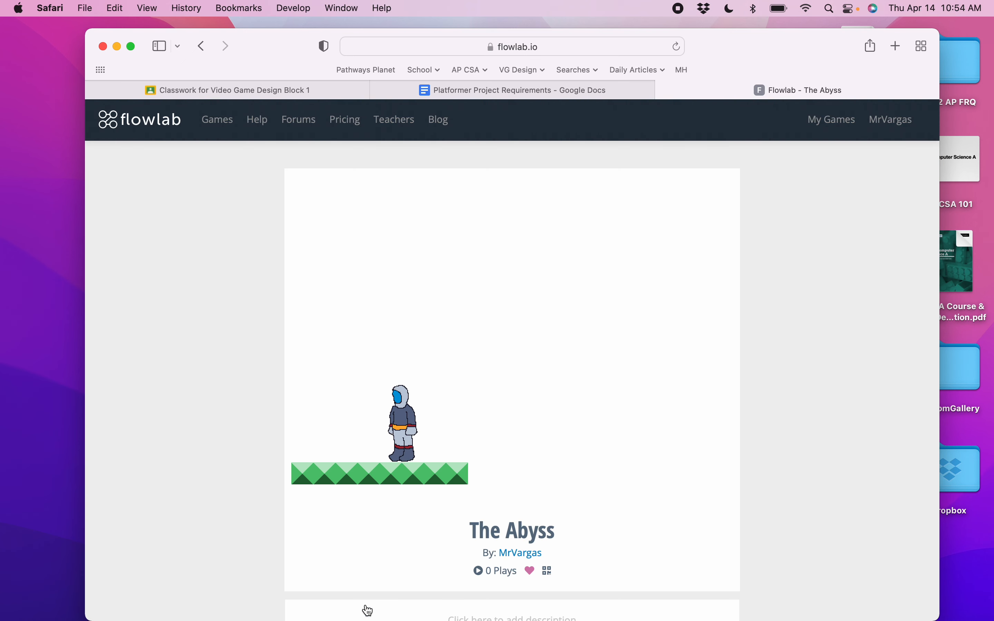
Keep testing the player's right and left movement, and return to the level editor.
key(Right)
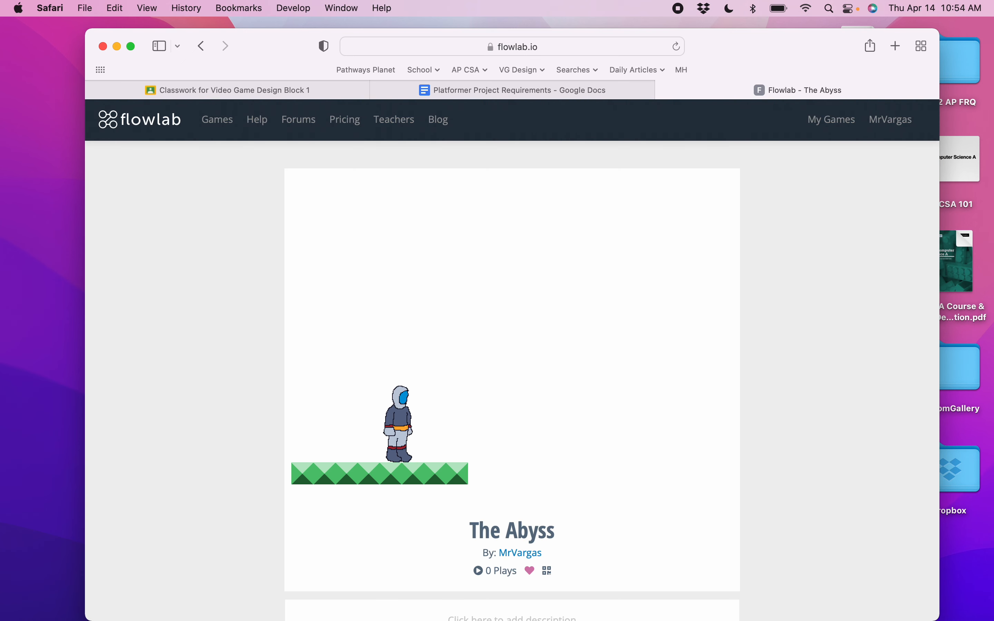
key(Left)
key(Right)
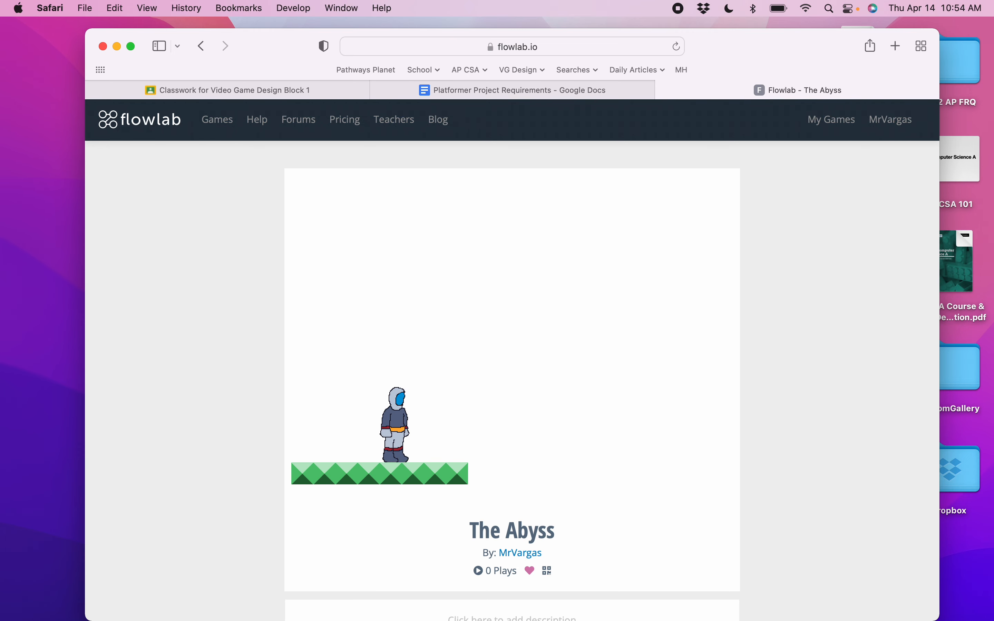
scroll(350, 594, down, 2)
click(414, 585)
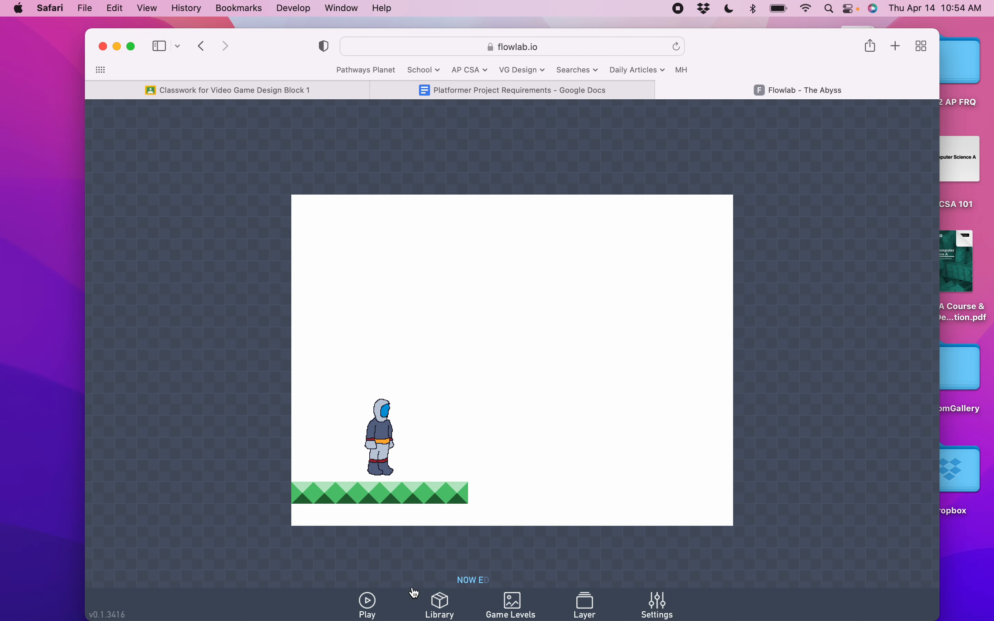
Open the player's Run & Jump behavior bundle and set the jump force value to 120.
click(384, 423)
click(399, 407)
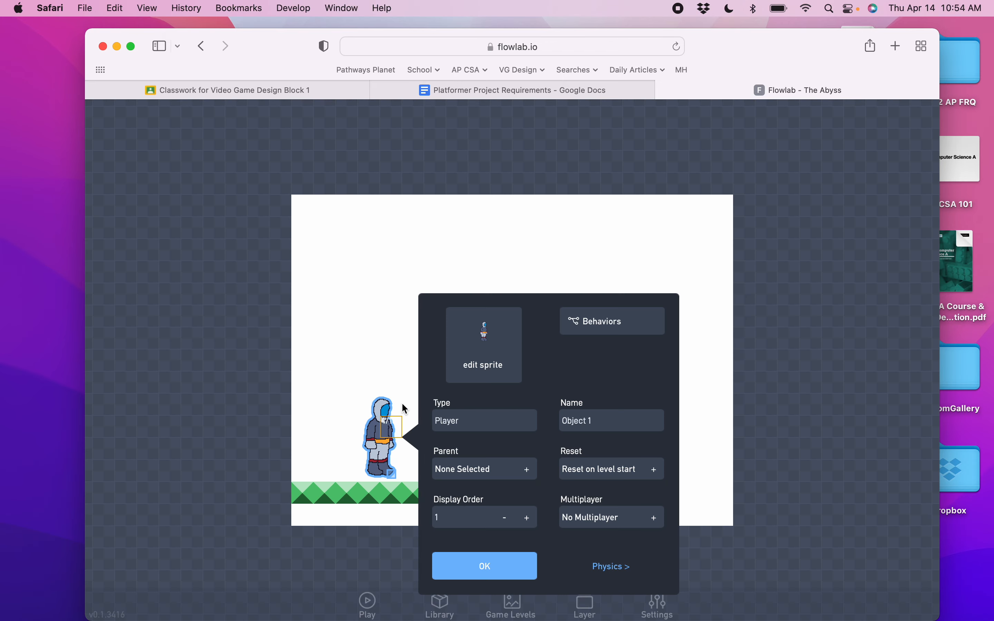
click(628, 321)
click(559, 370)
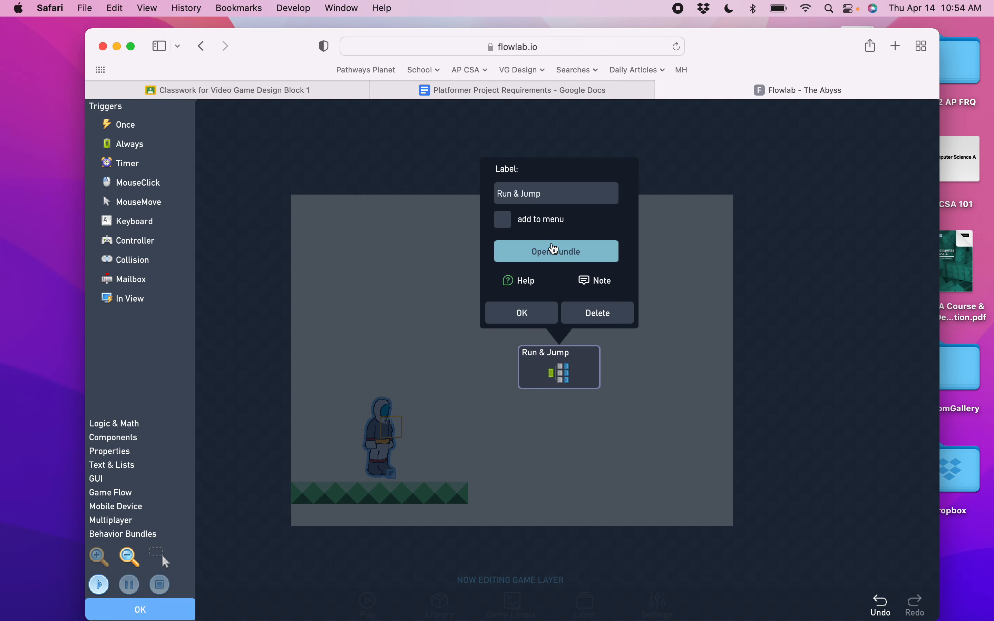
click(570, 249)
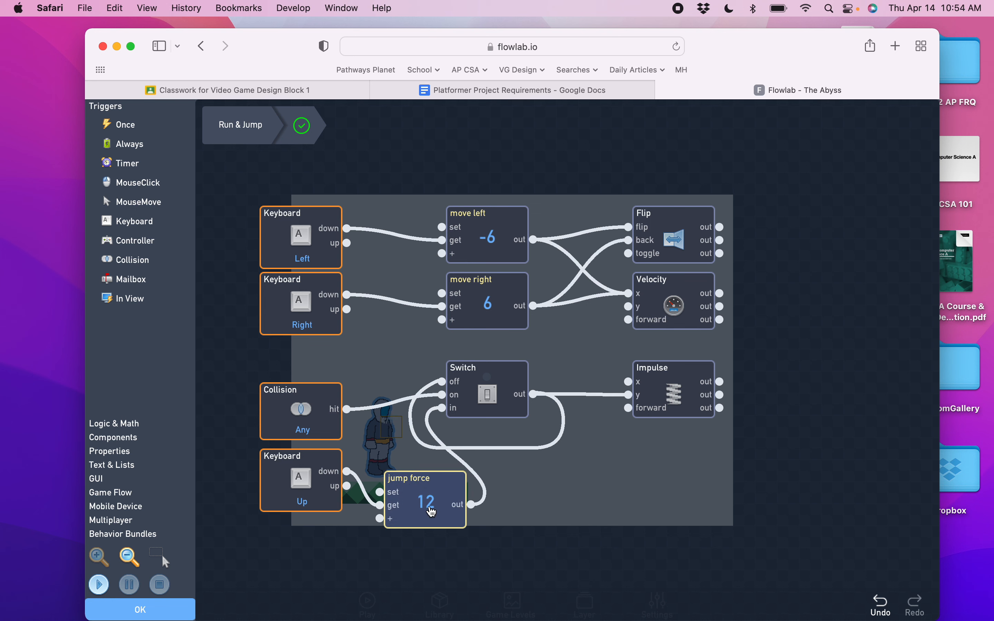
click(432, 512)
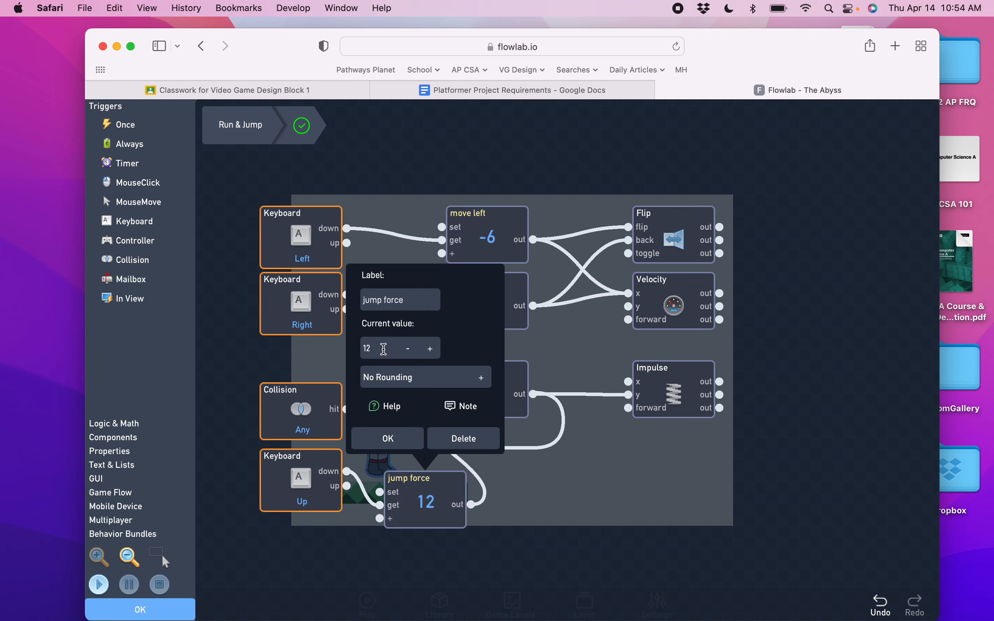
text(0)
click(392, 437)
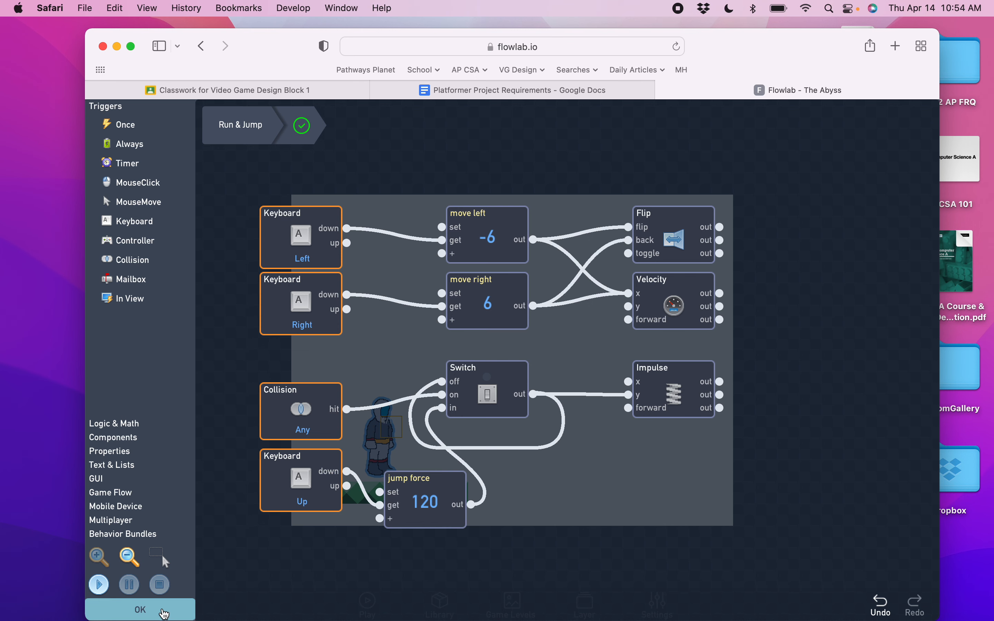
click(162, 613)
click(486, 569)
Play the game and test jumping while moving the player right and left on the platform.
click(378, 605)
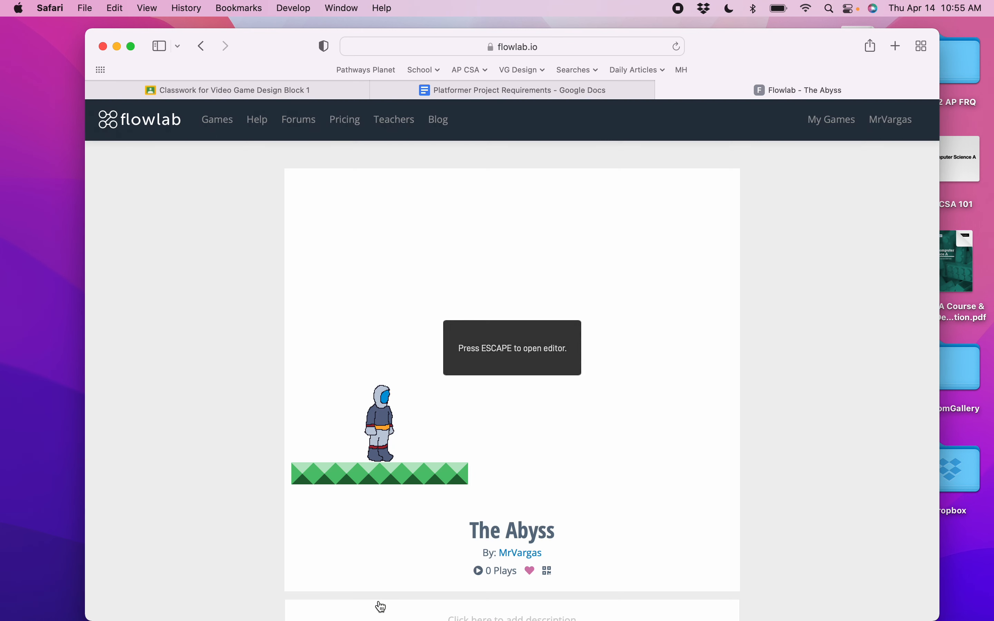
key(space)
key(Right)
key(space)
key(Left)
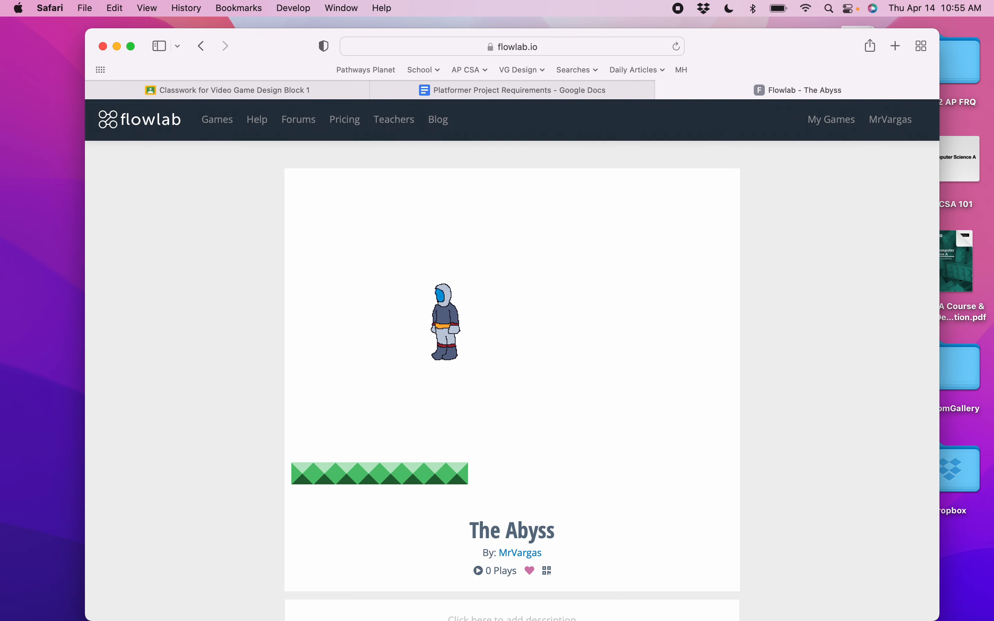
key(Right)
key(space)
key(Left)
key(space)
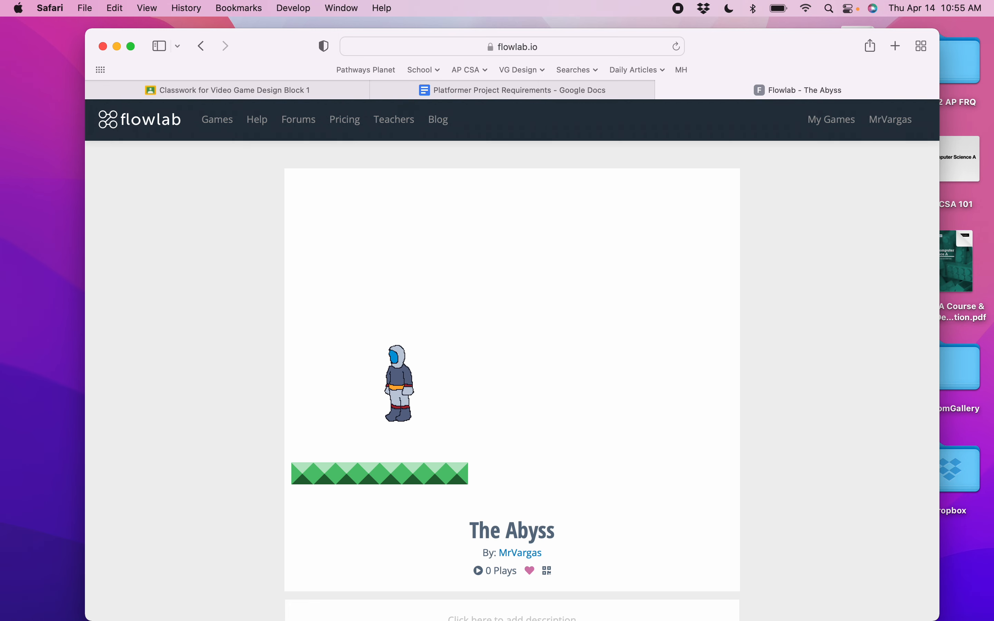
key(Right)
key(space)
key(Left)
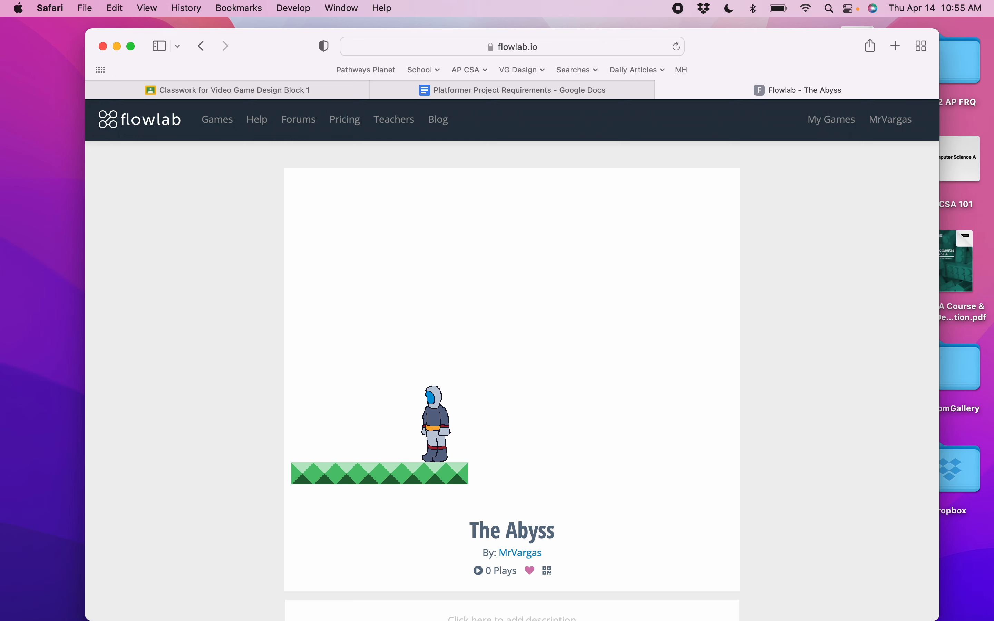
key(space)
key(Right)
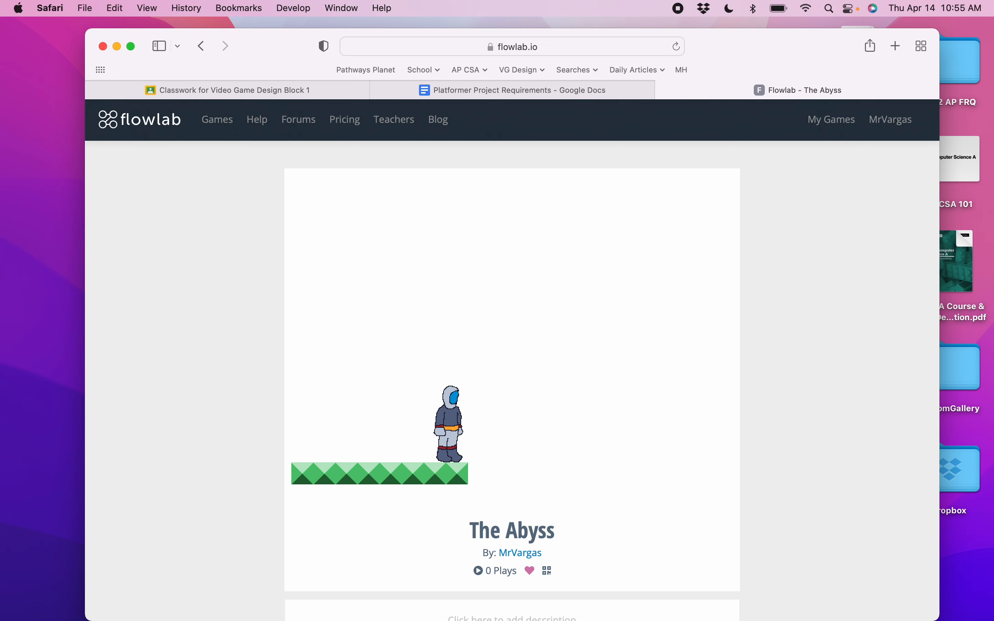
key(Left)
key(space)
key(Right)
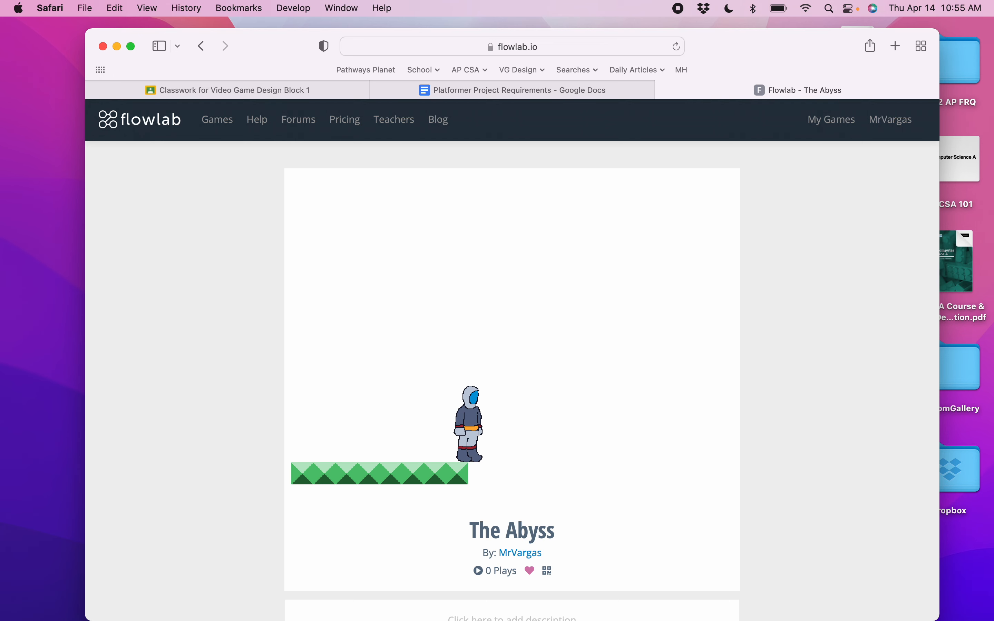
key(space)
key(Left)
key(Right)
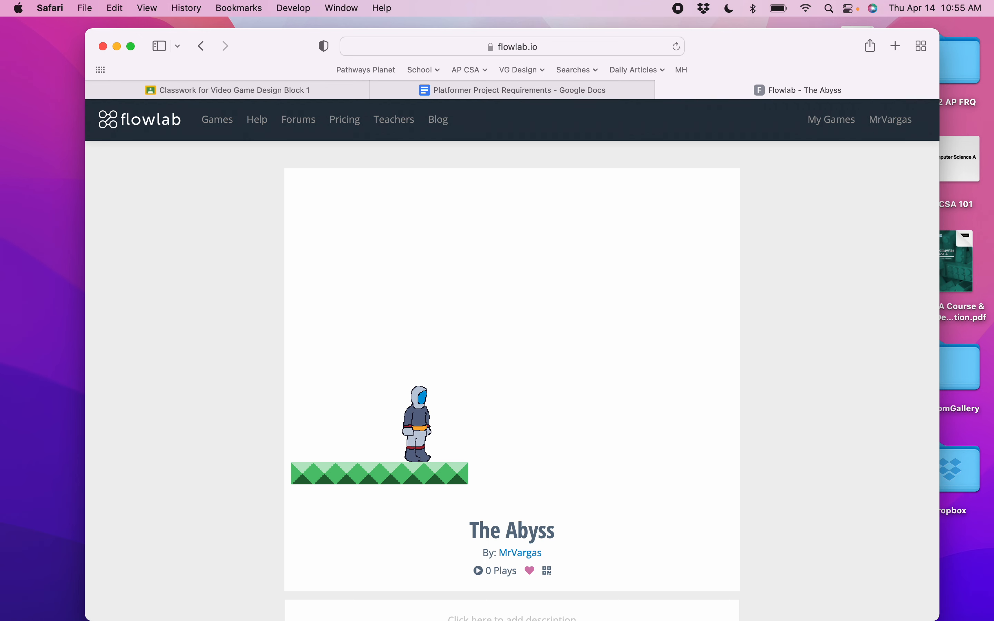
key(Left)
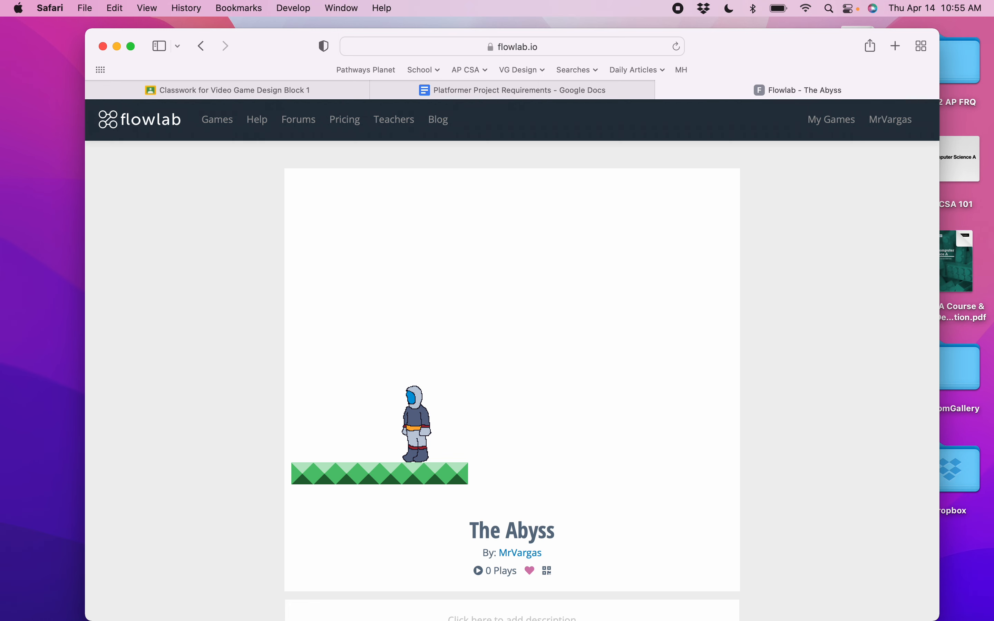
key(Right)
key(Left)
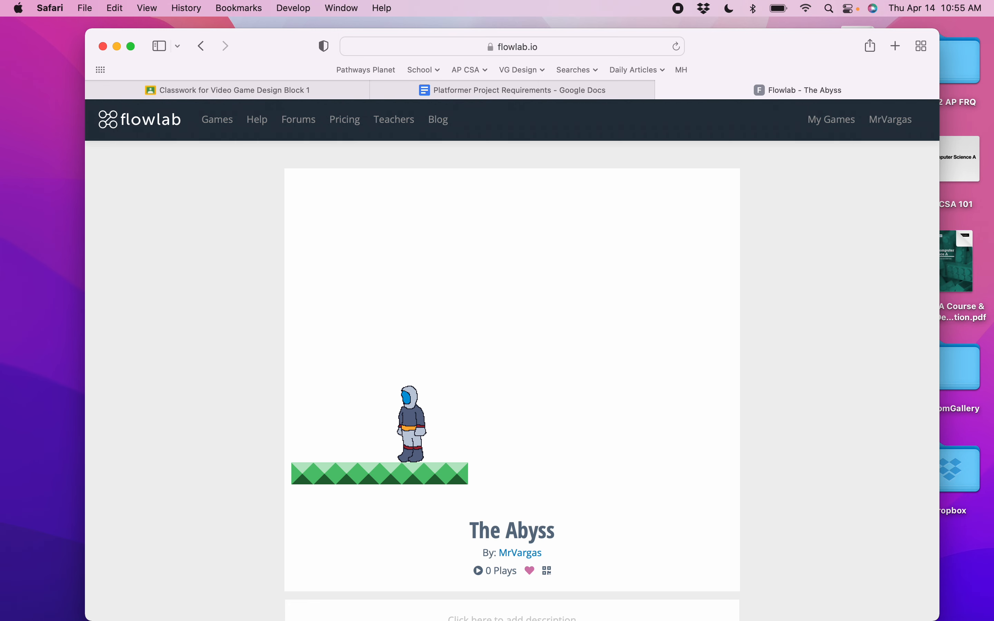
key(space)
key(Right)
key(space)
key(Left)
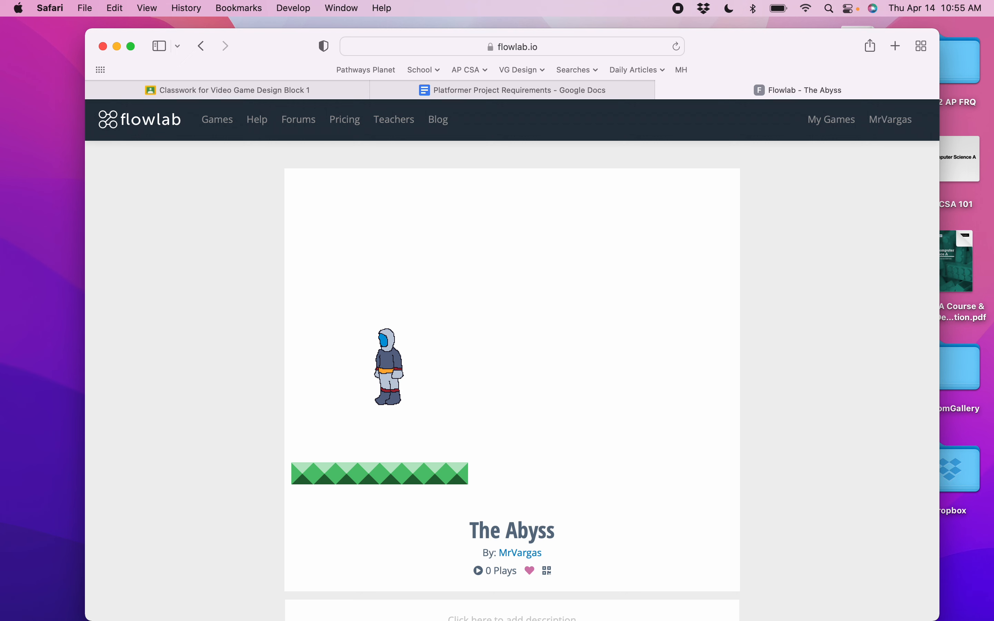
key(Right)
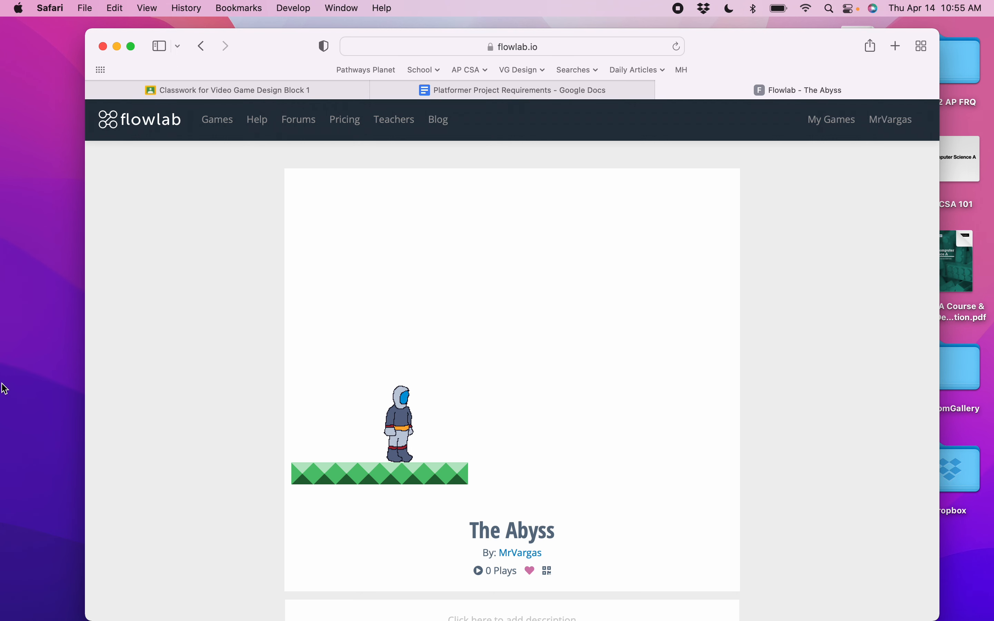